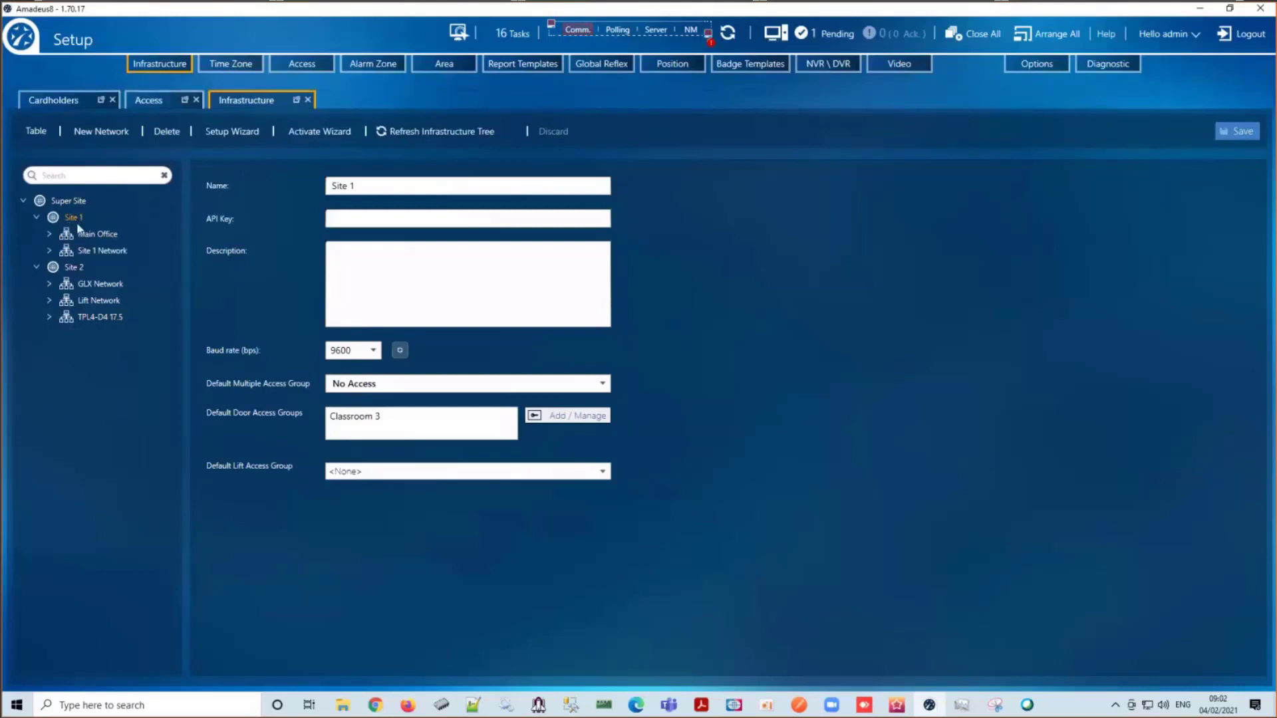
# Open the Main Office network under Site 1 and its JET4-D4 controller to check their owner site.
pyautogui.click(49, 235)
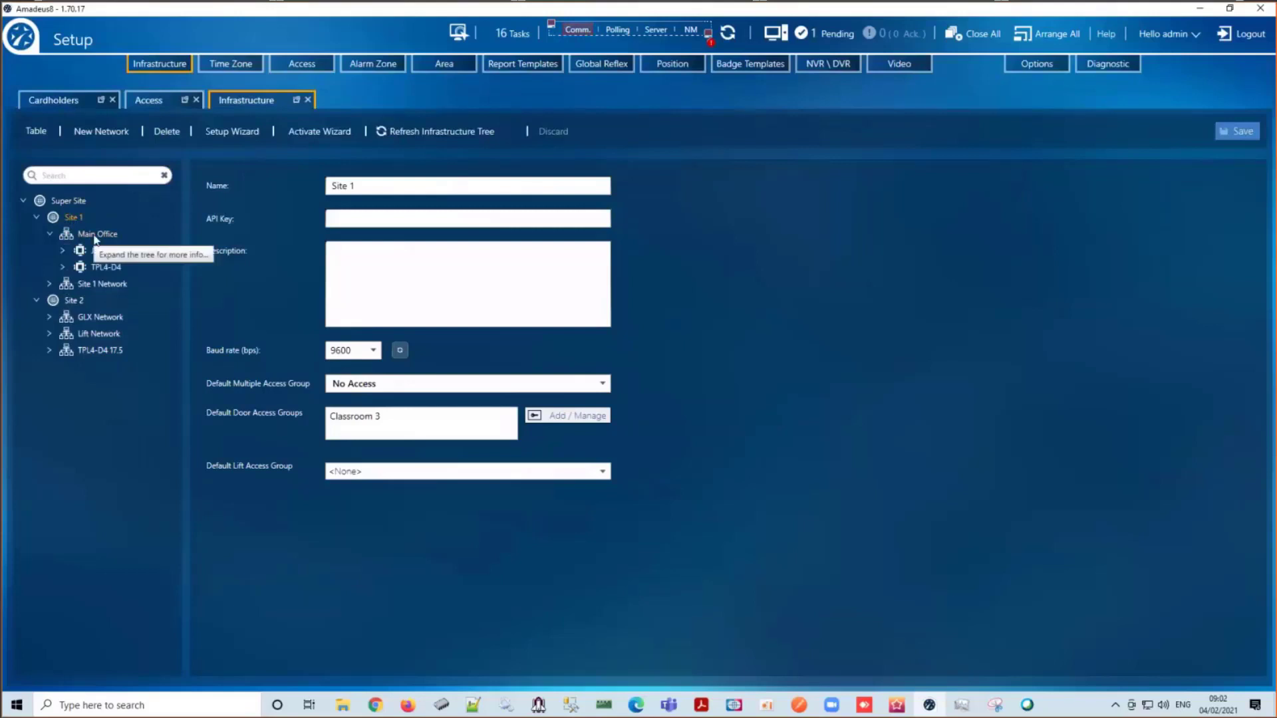
pyautogui.click(96, 236)
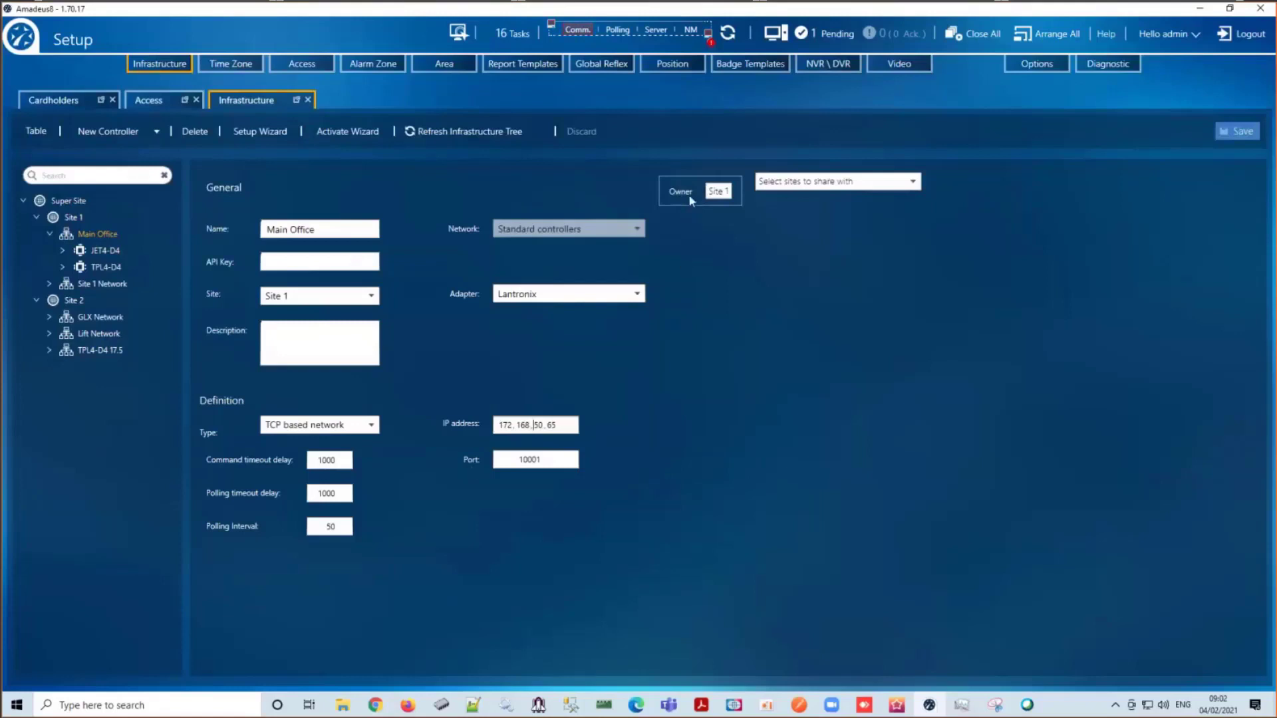
pyautogui.click(59, 252)
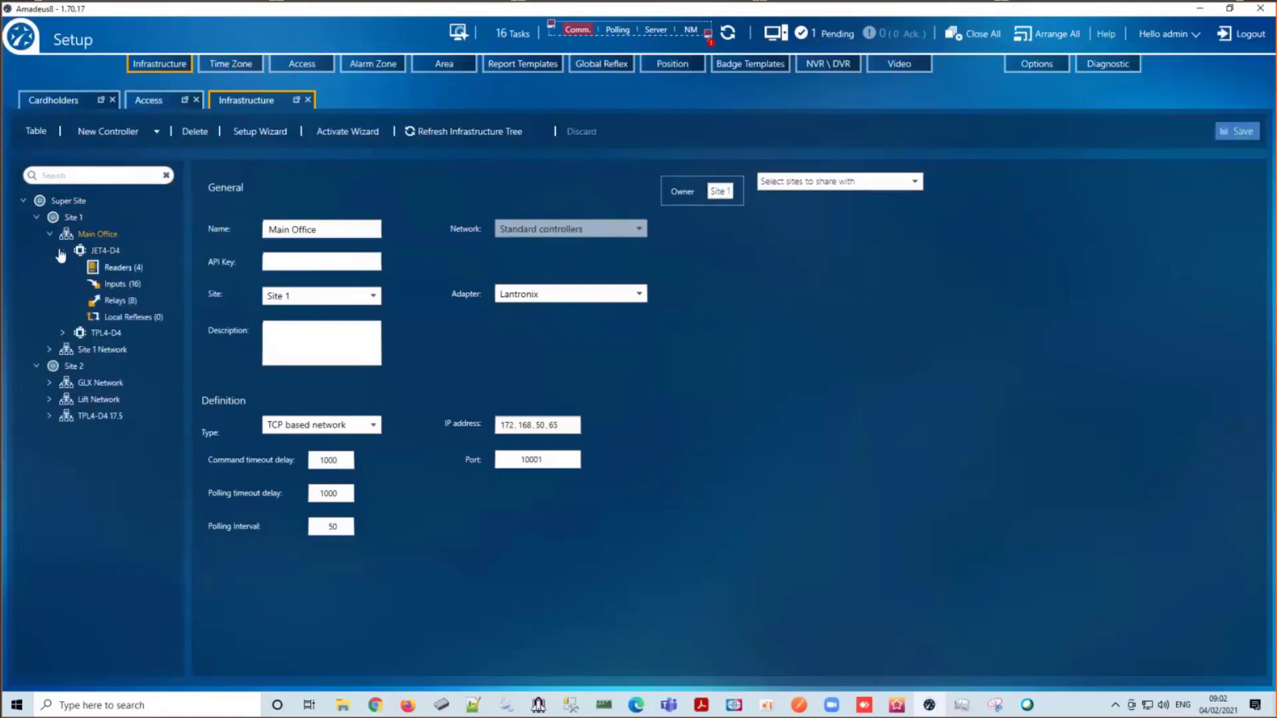
pyautogui.click(105, 252)
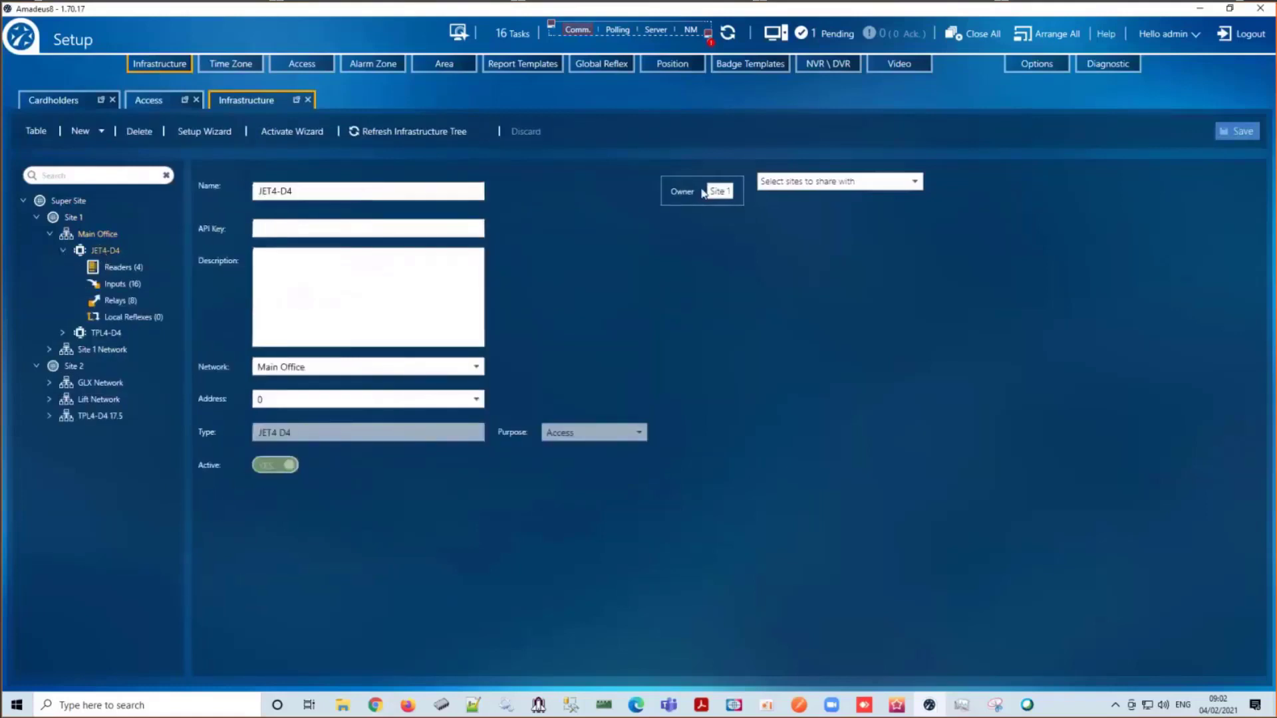
# List the JET4-D4 controller's readers, check the owner site of JET4-D4_Reader1, and close its details.
pyautogui.click(119, 269)
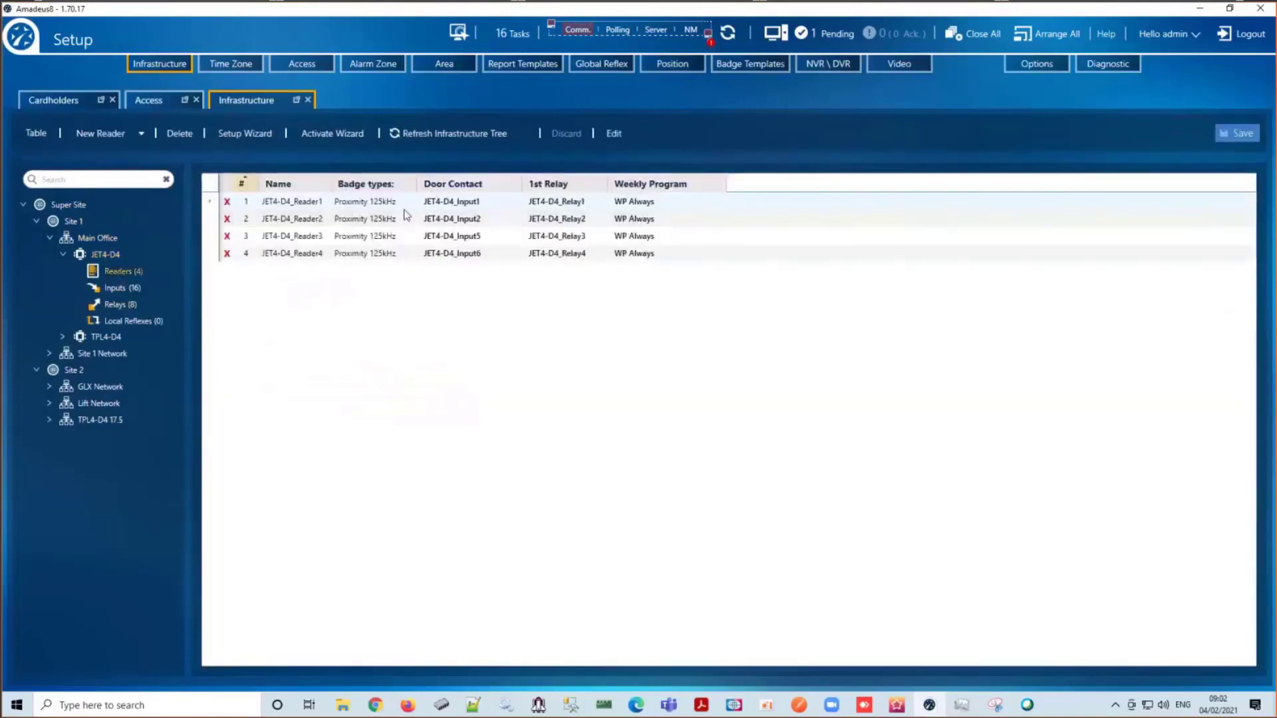
pyautogui.doubleClick(465, 218)
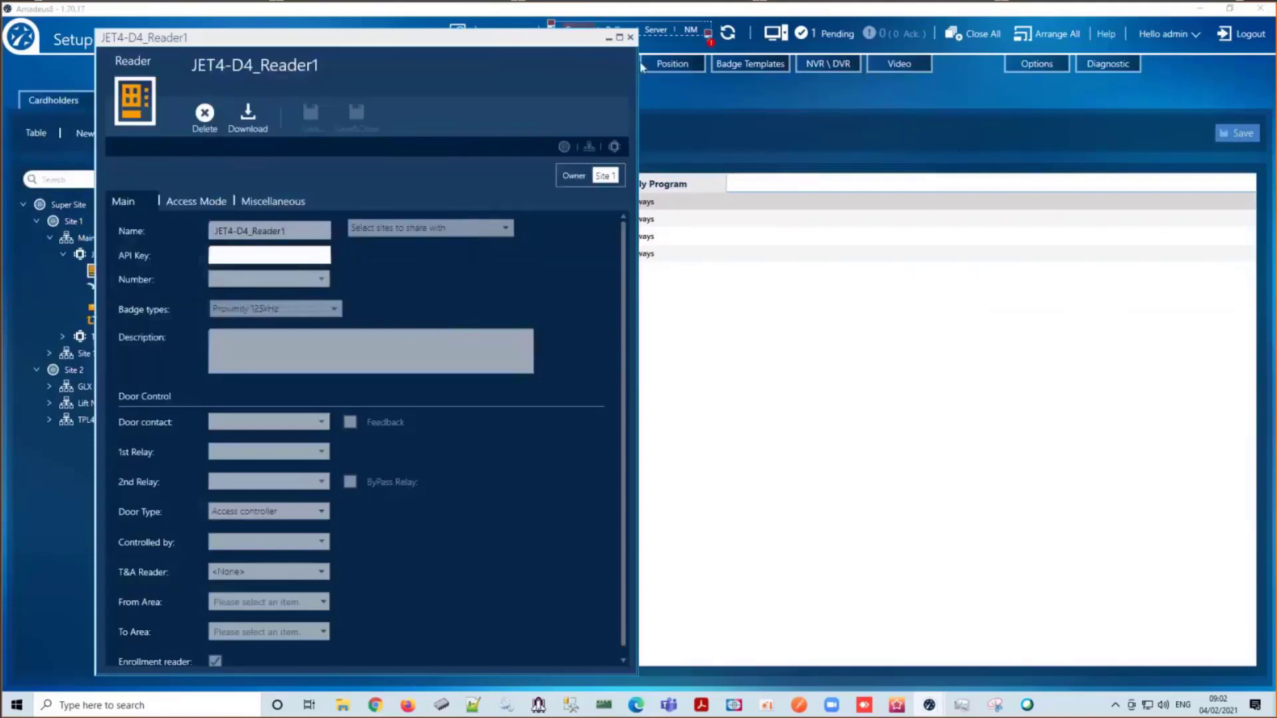
pyautogui.click(629, 38)
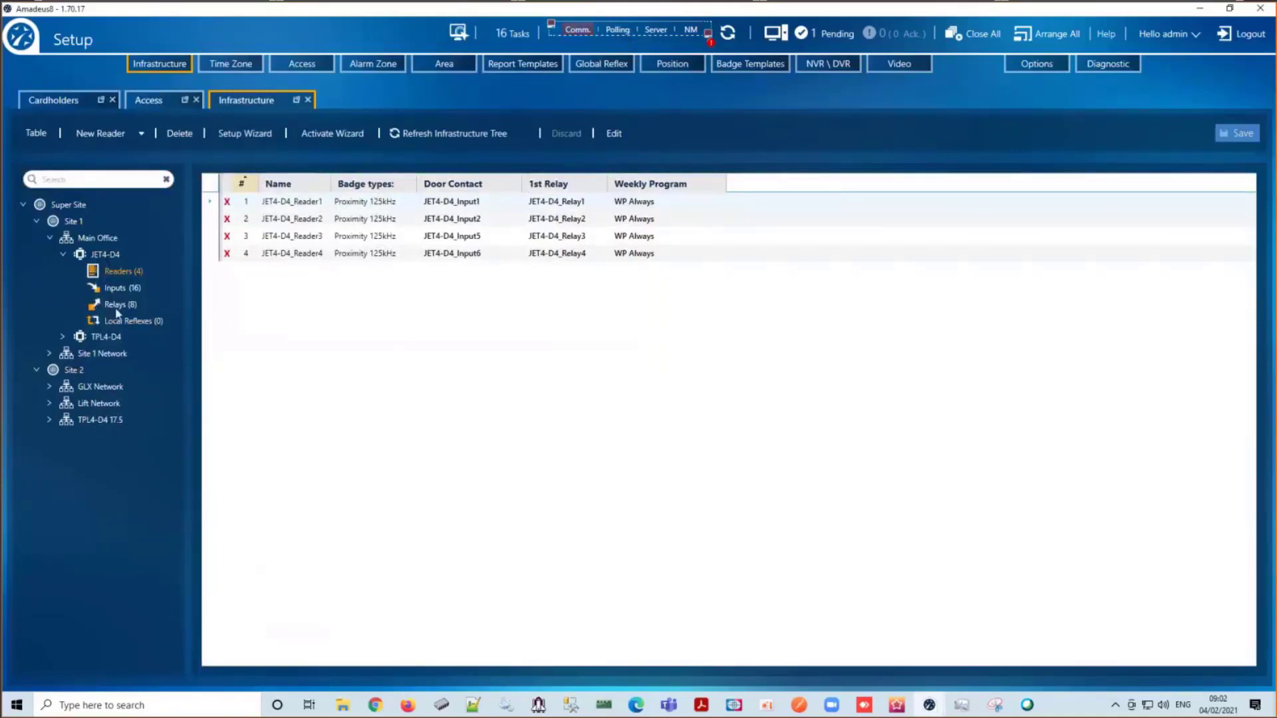
# Return to the Main Office network's settings and examine which sites it can be assigned to.
pyautogui.click(100, 256)
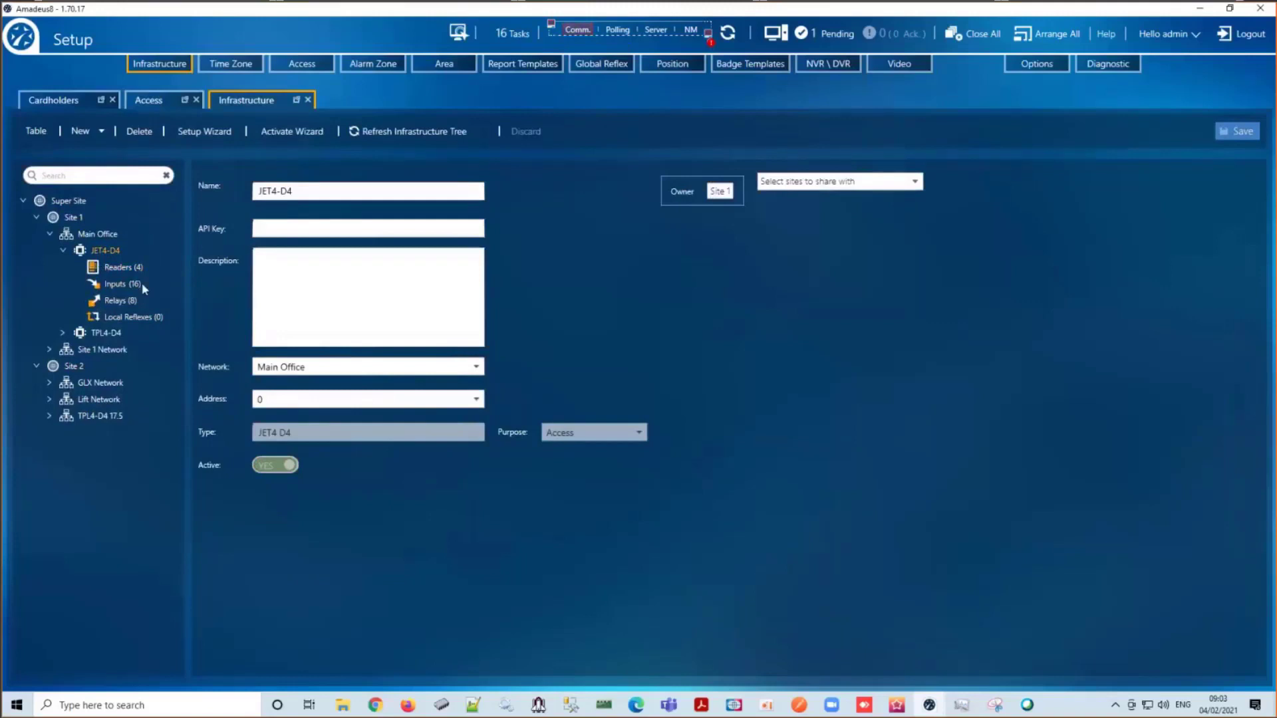
pyautogui.moveTo(109, 253)
pyautogui.click(92, 233)
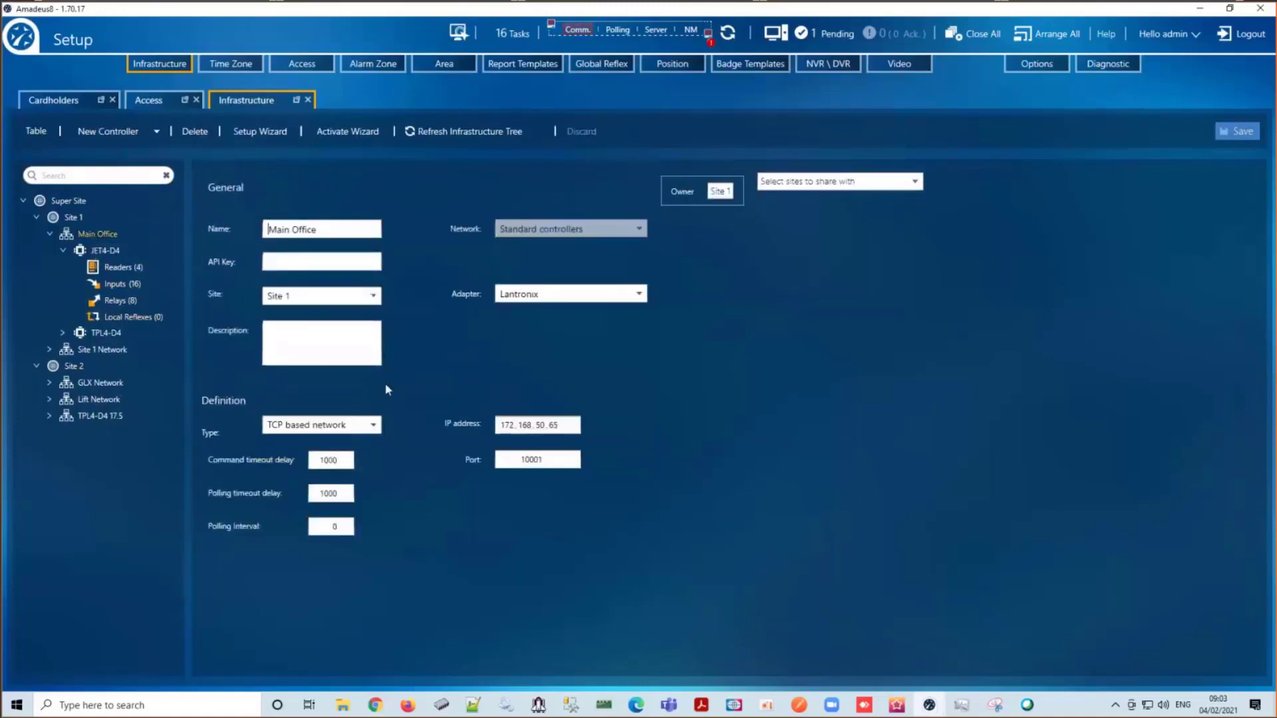
pyautogui.moveTo(93, 240)
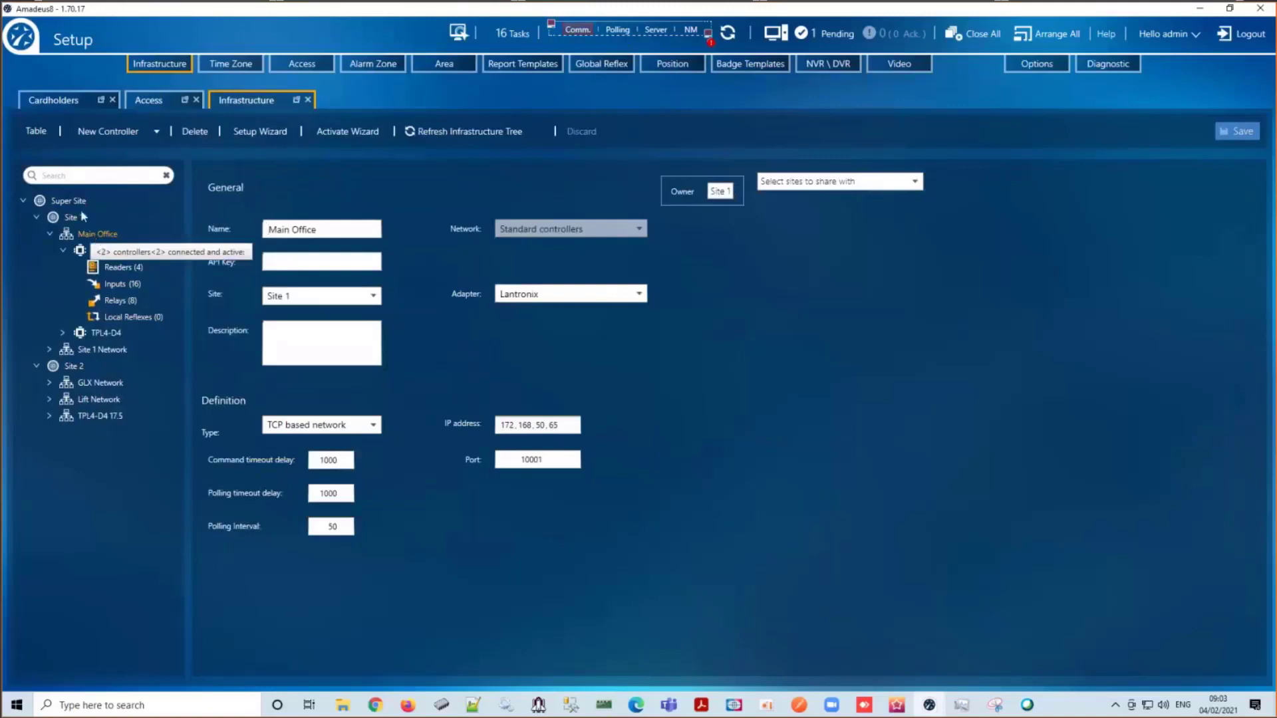
pyautogui.click(374, 296)
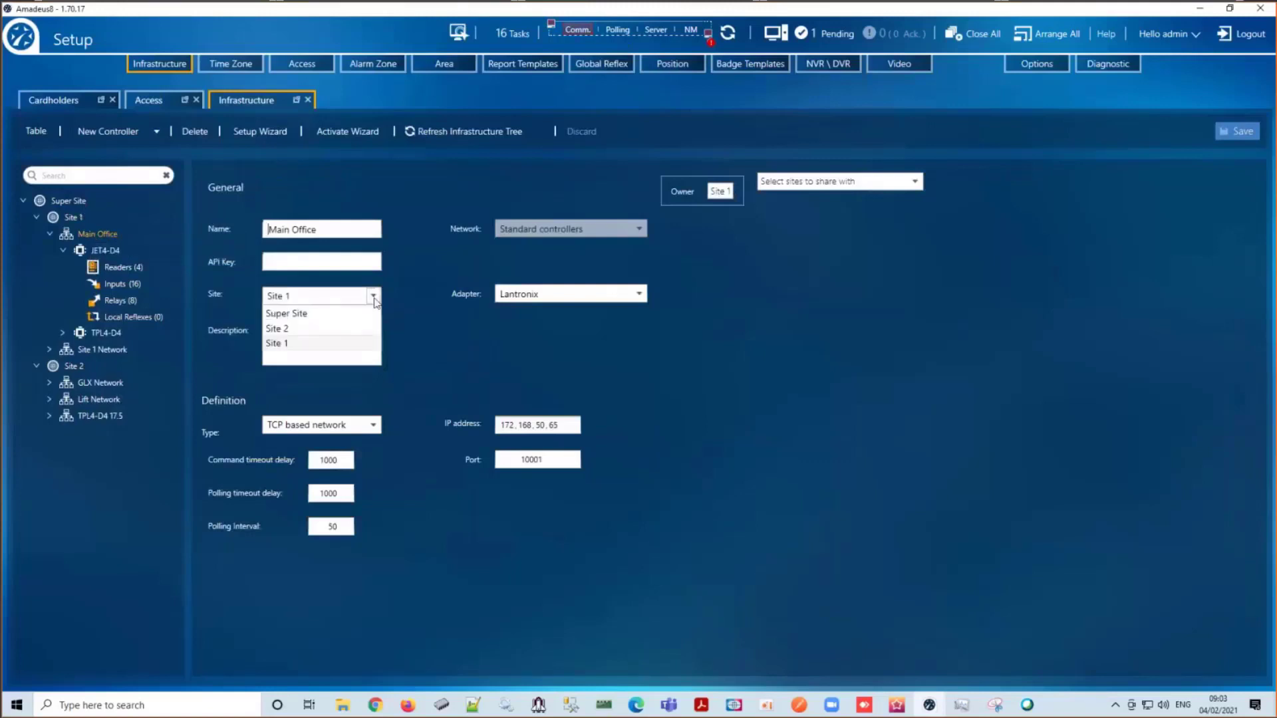
pyautogui.click(374, 298)
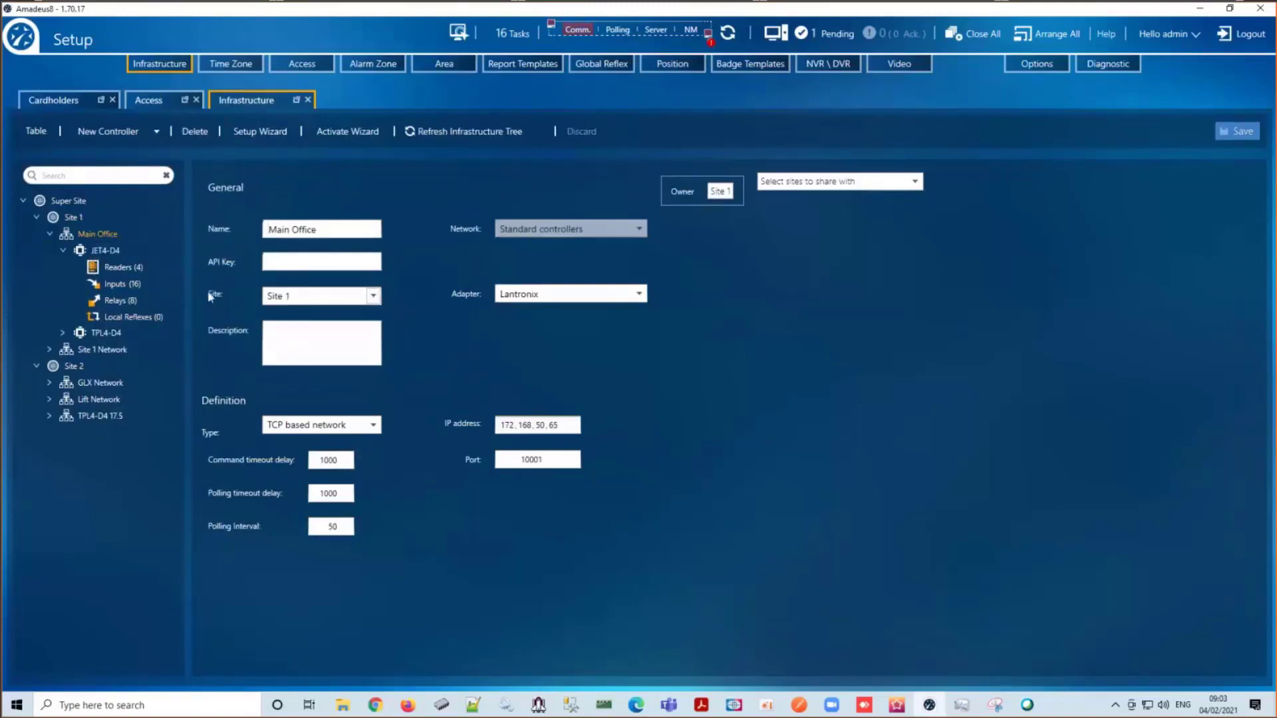
pyautogui.click(374, 300)
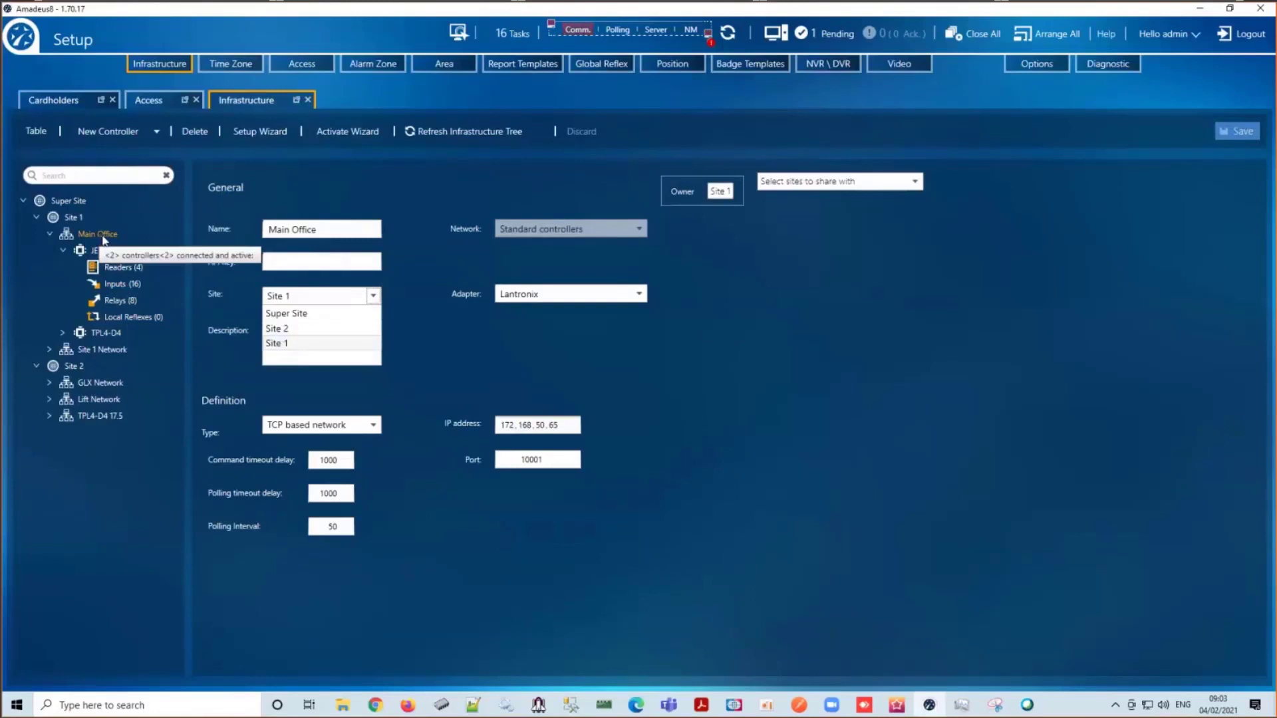
pyautogui.click(771, 285)
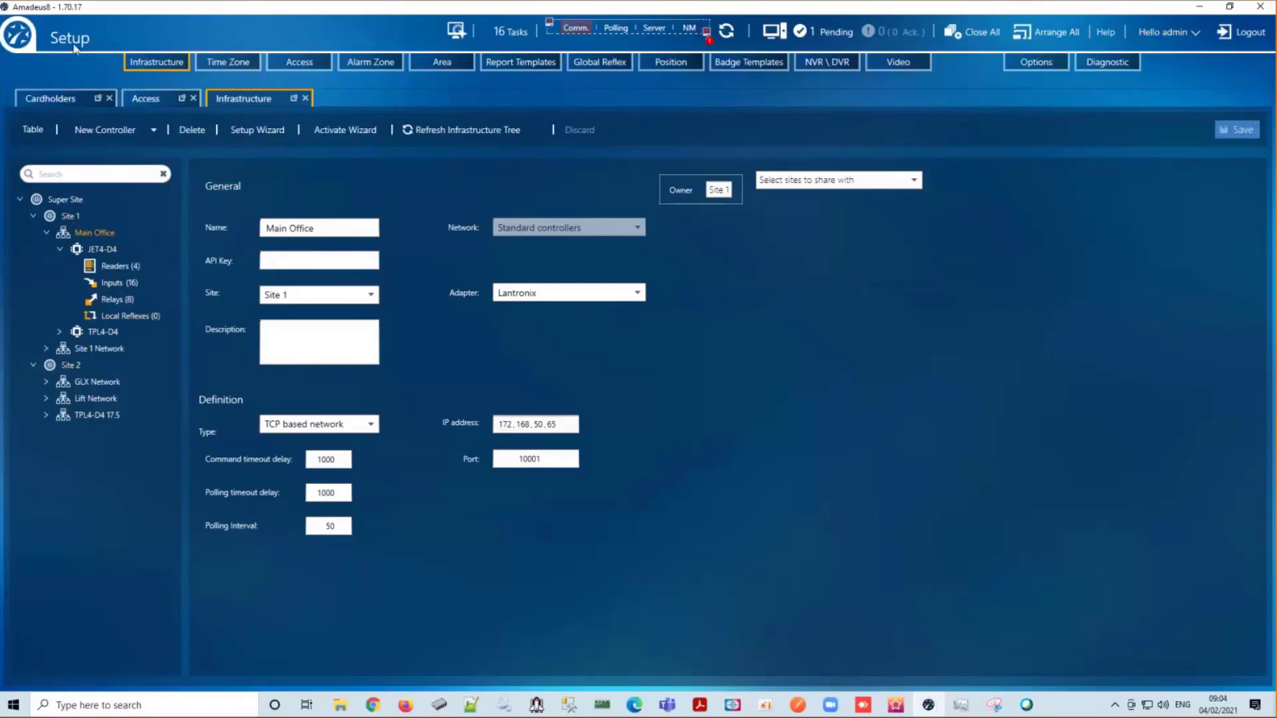
# Open the user list in Management and check which sites the Site 1 user is assigned to.
pyautogui.click(13, 26)
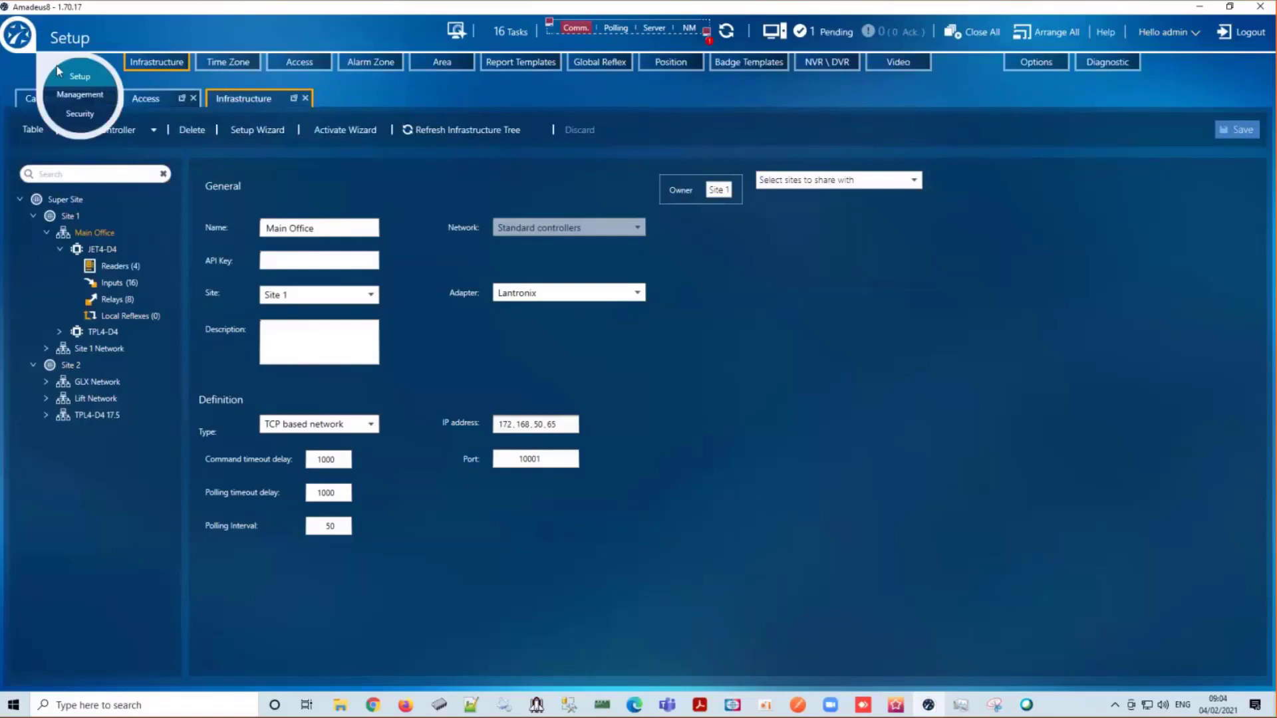
pyautogui.click(73, 96)
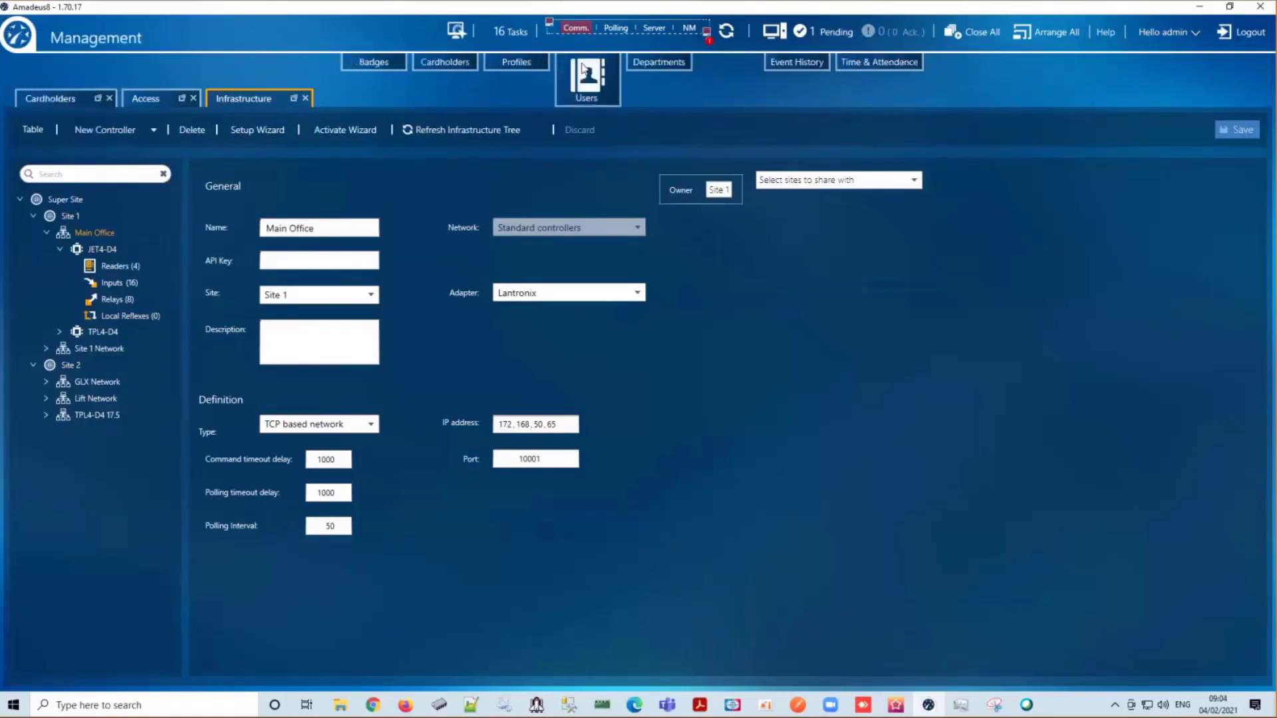
pyautogui.click(584, 71)
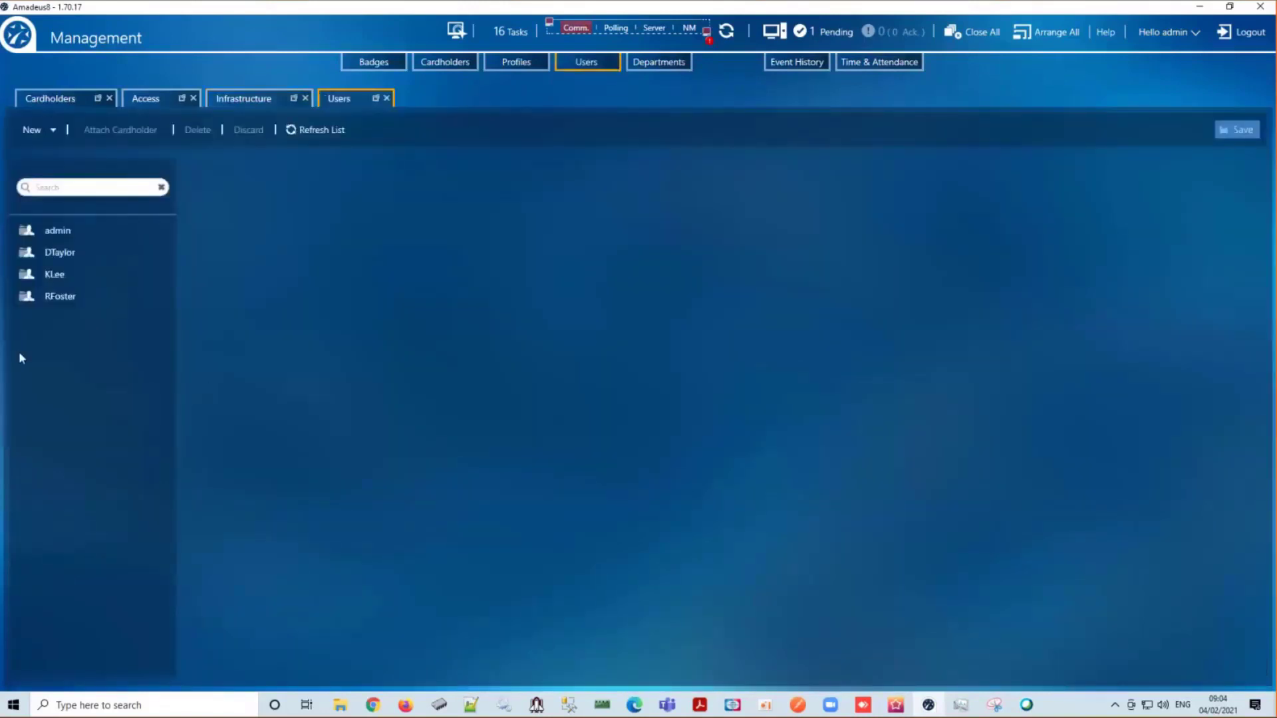
pyautogui.click(53, 281)
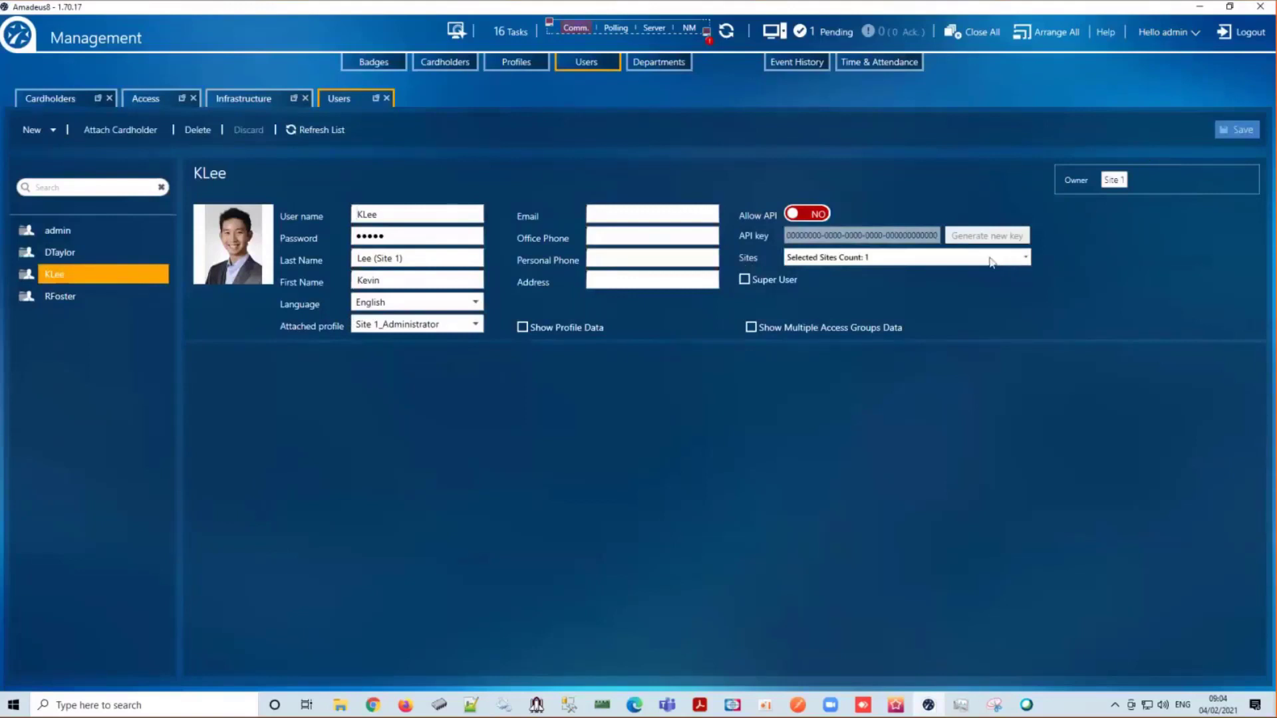
pyautogui.click(1028, 260)
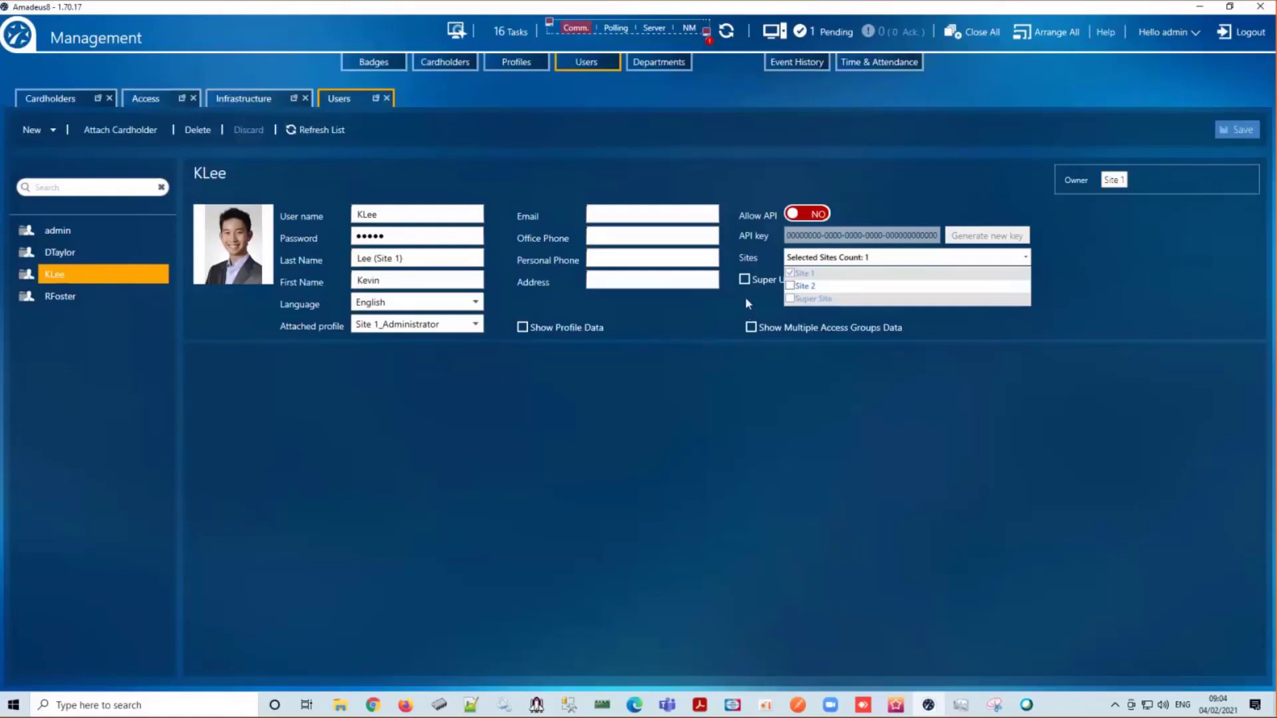
# Check the site assignments of the Site 2 user and of the user covering both Site 1 and Site 2.
pyautogui.click(61, 299)
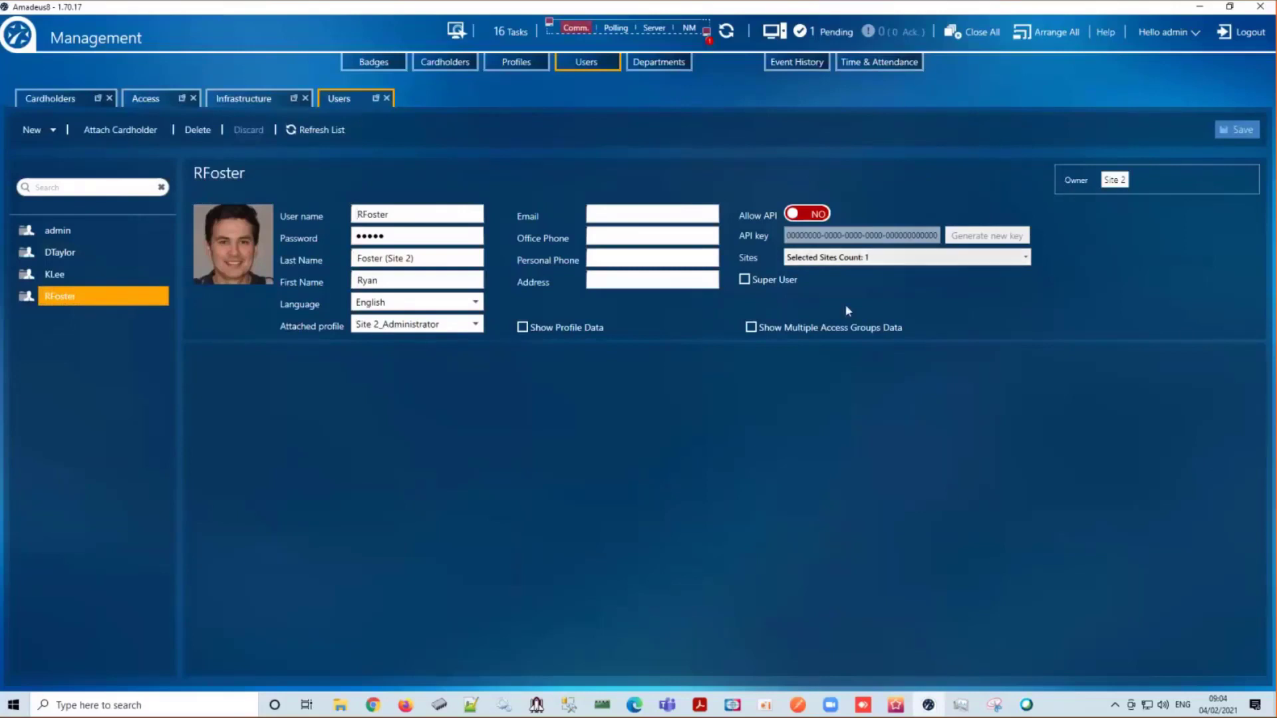
pyautogui.click(1030, 263)
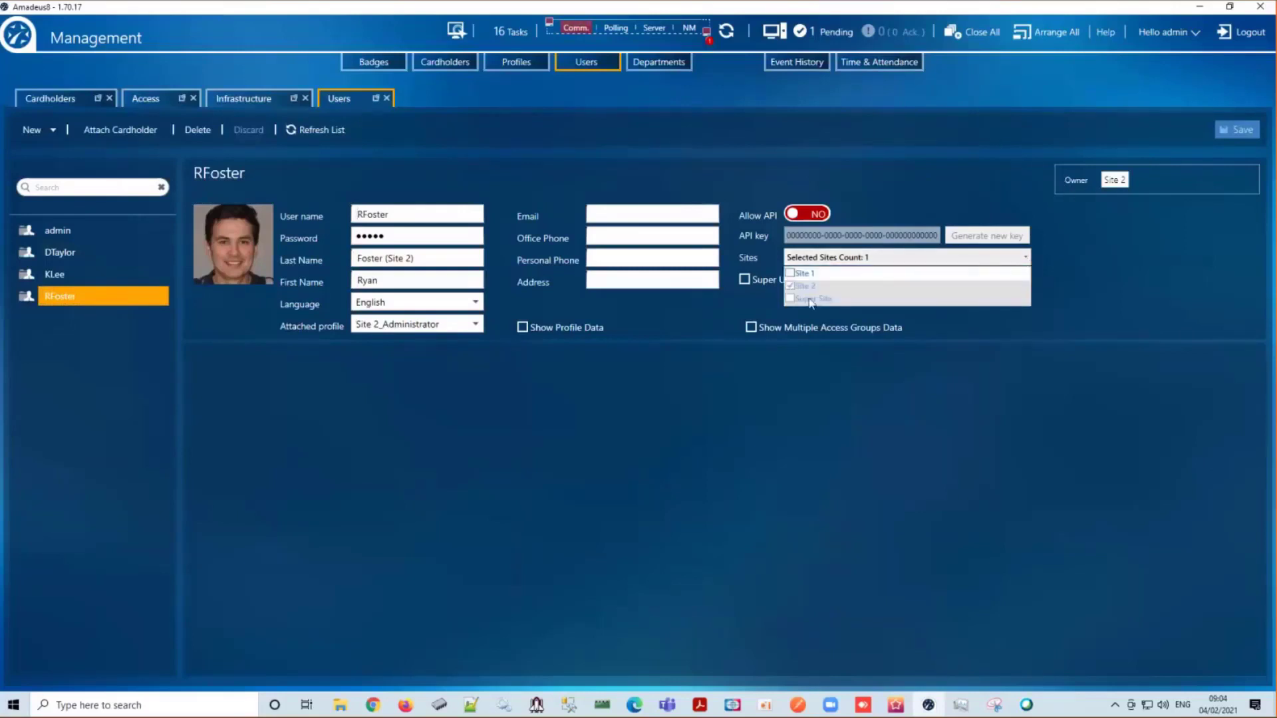
pyautogui.click(751, 305)
pyautogui.click(77, 248)
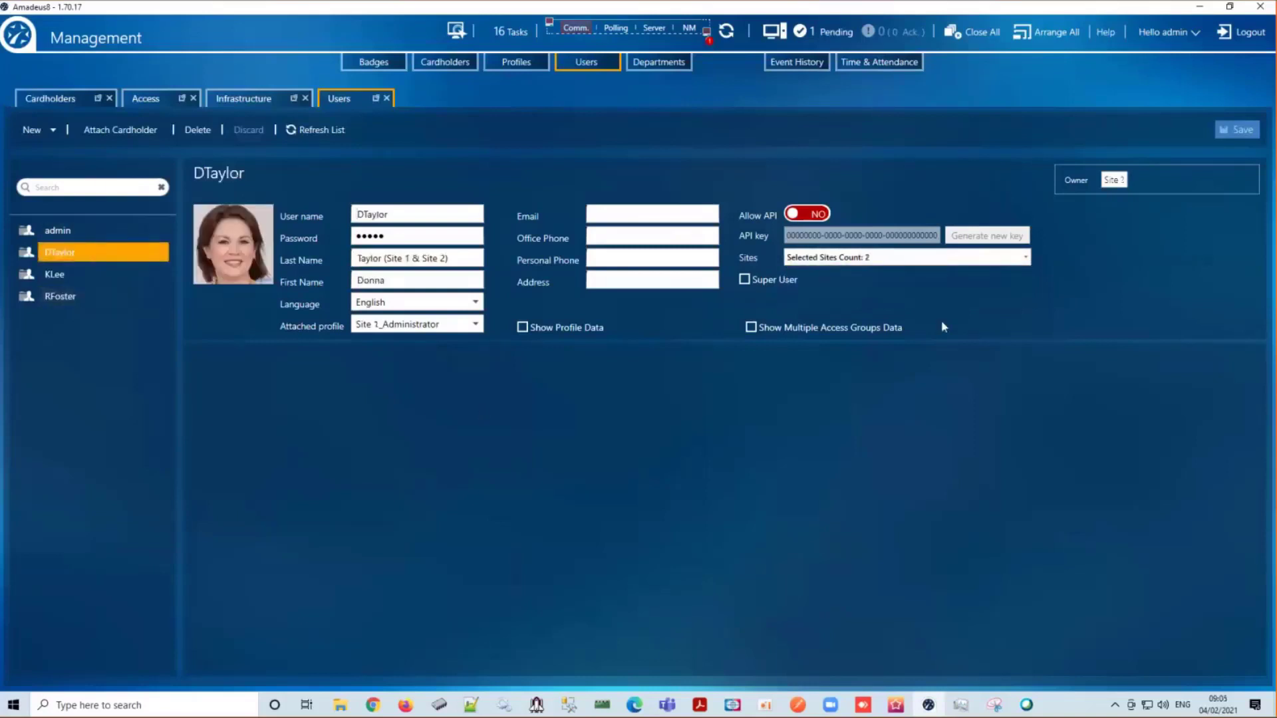
pyautogui.click(1029, 259)
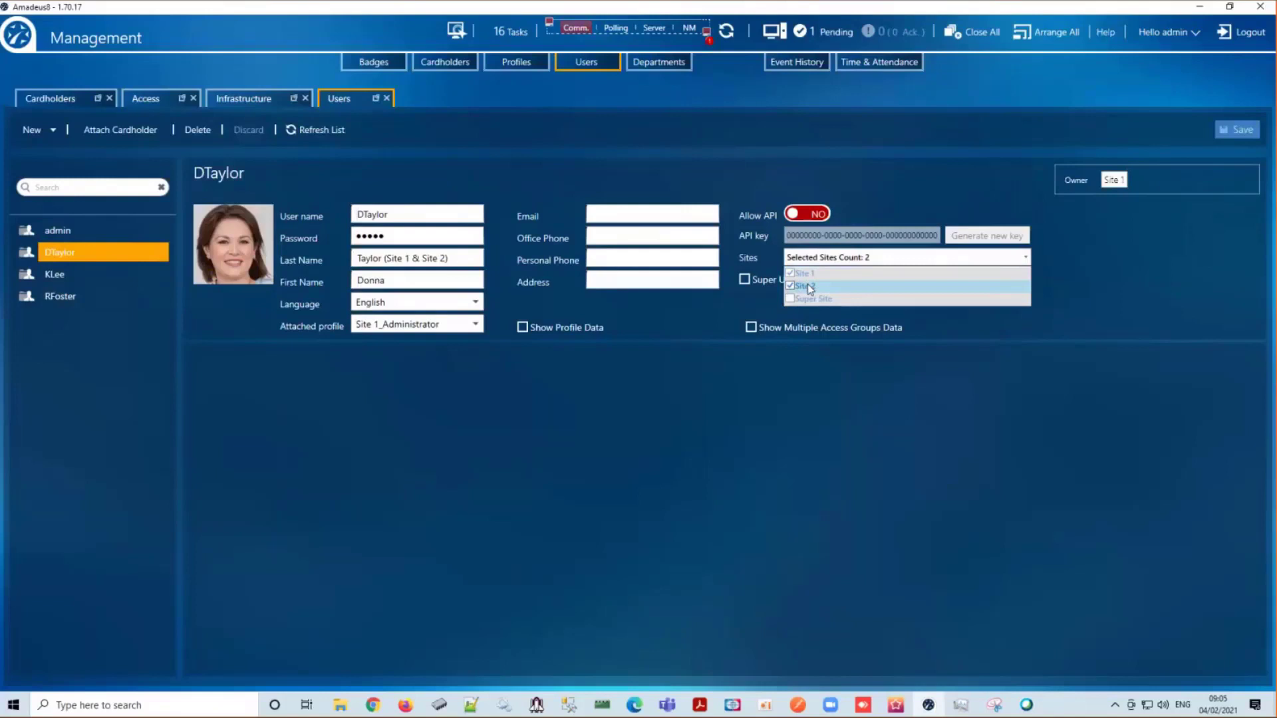
pyautogui.click(747, 297)
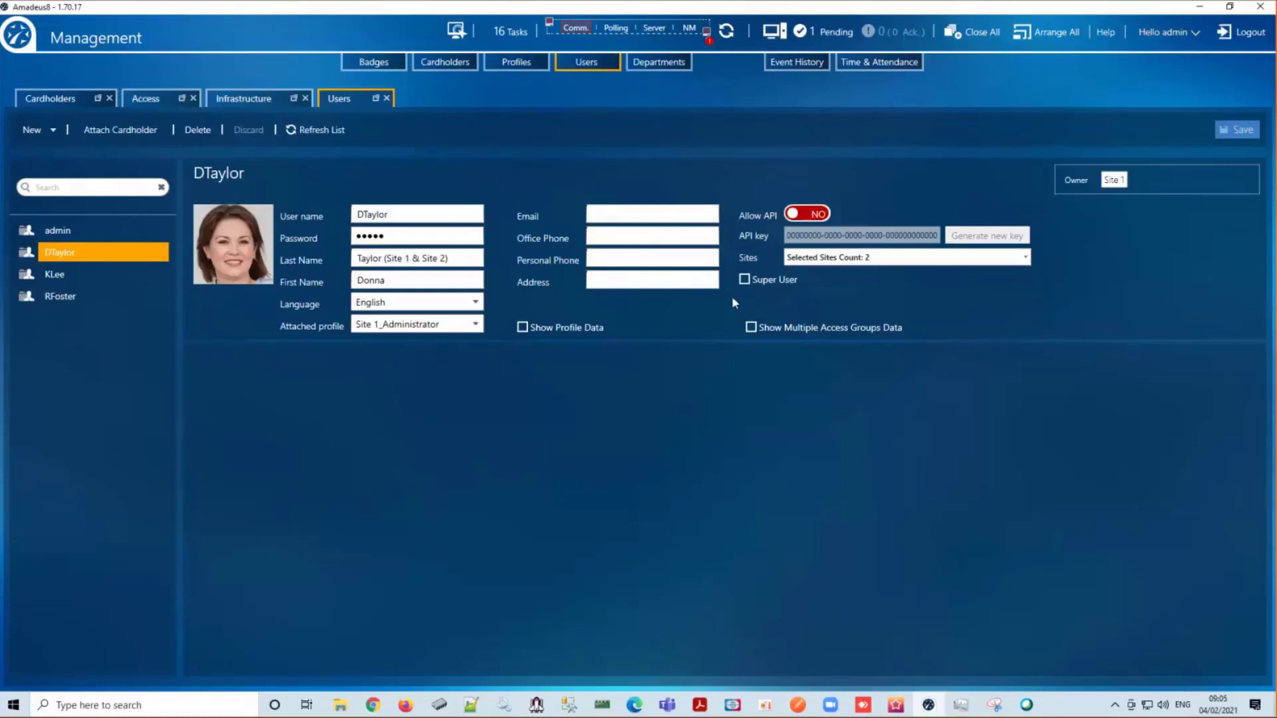
# Clear the cardholder list's search filter and show only the shared-status group headings under Site 1 and Site 2.
pyautogui.click(41, 98)
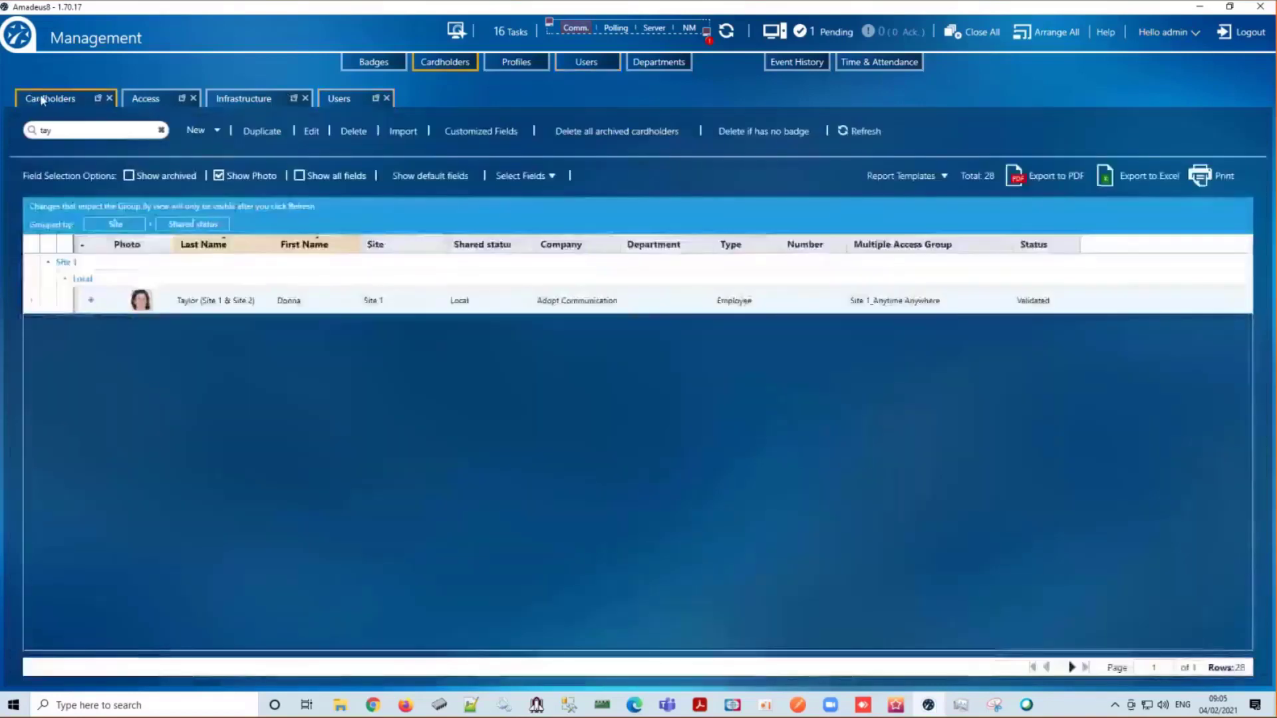
pyautogui.click(161, 131)
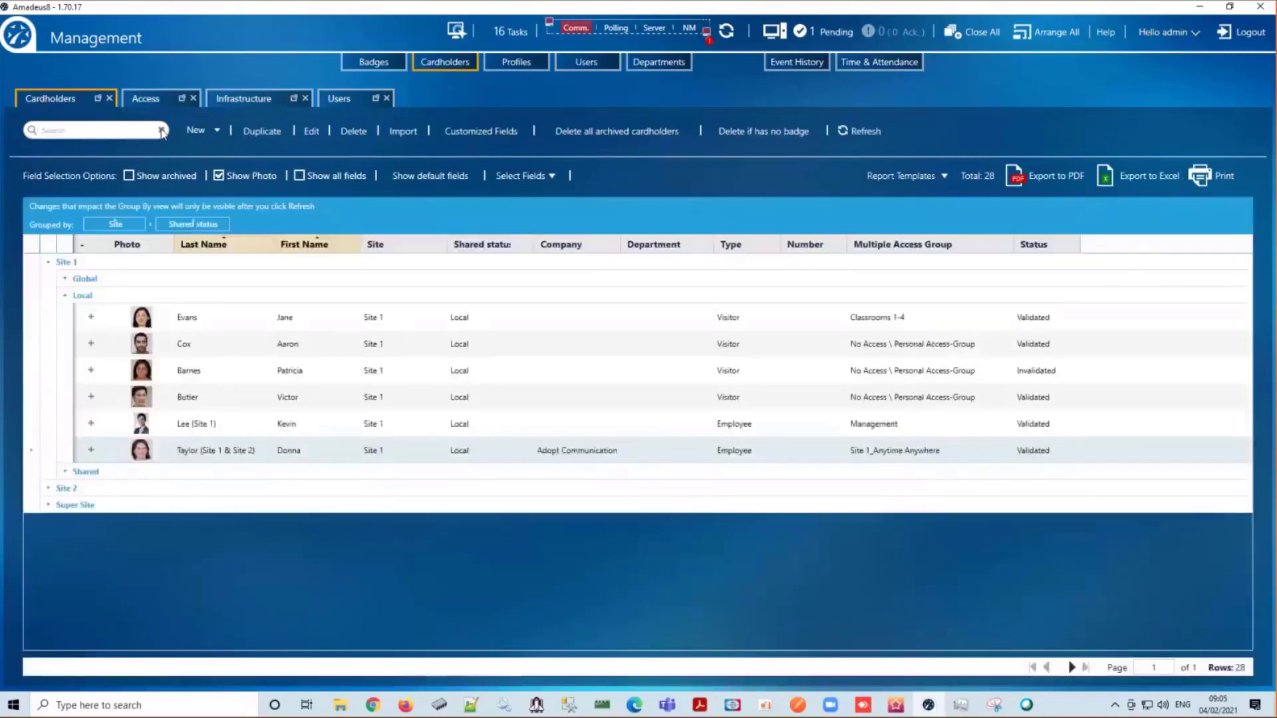
pyautogui.click(67, 298)
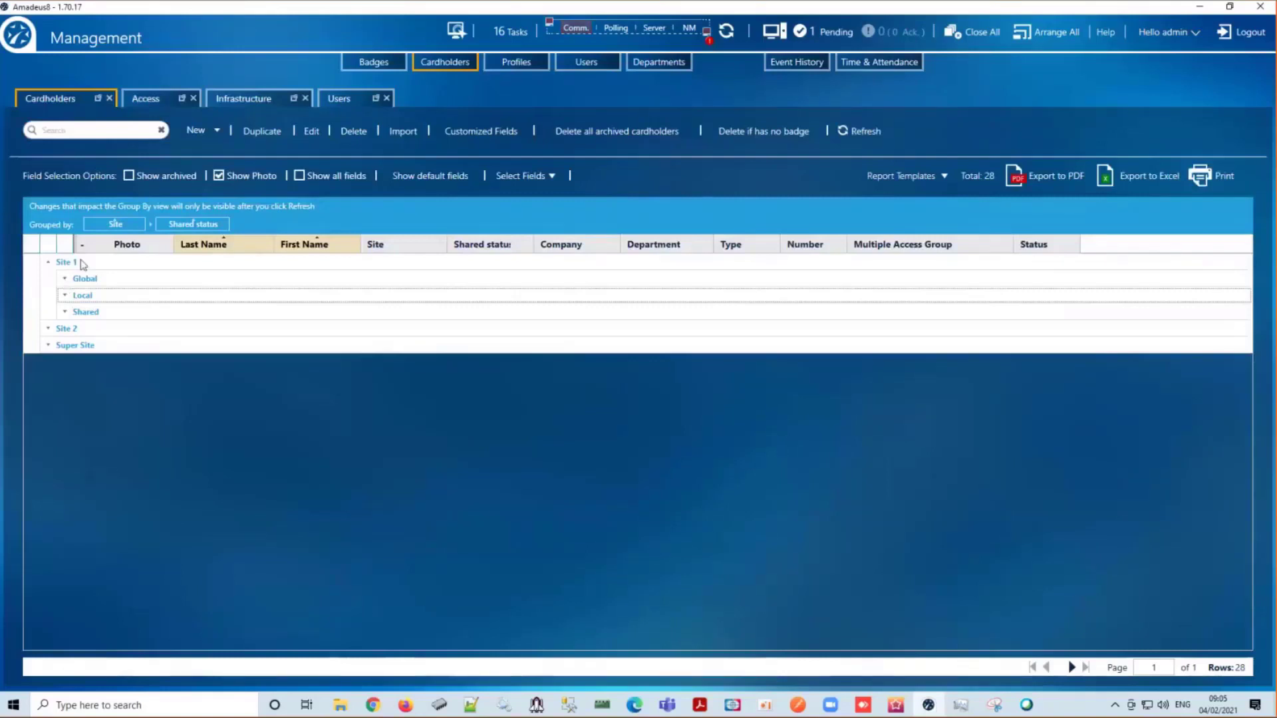
pyautogui.click(48, 327)
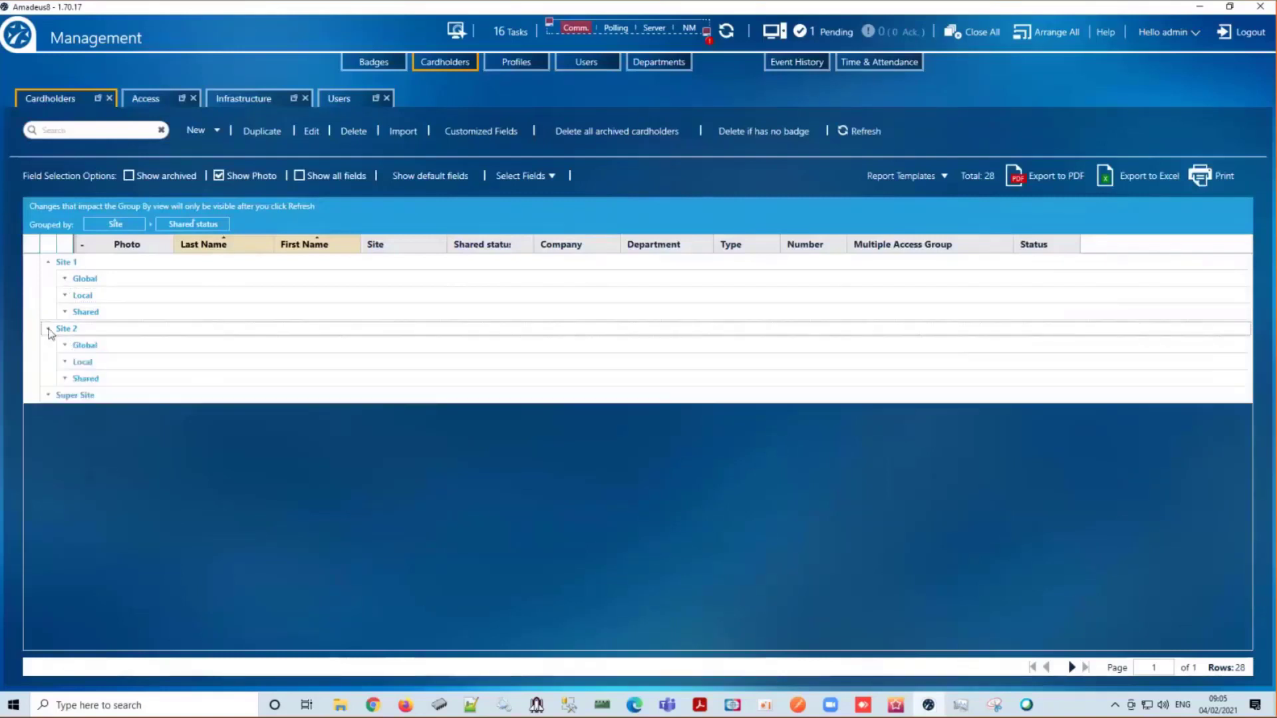
# Examine the Site 1 cardholders in the Local, Shared and Global groups, one group at a time.
pyautogui.click(66, 295)
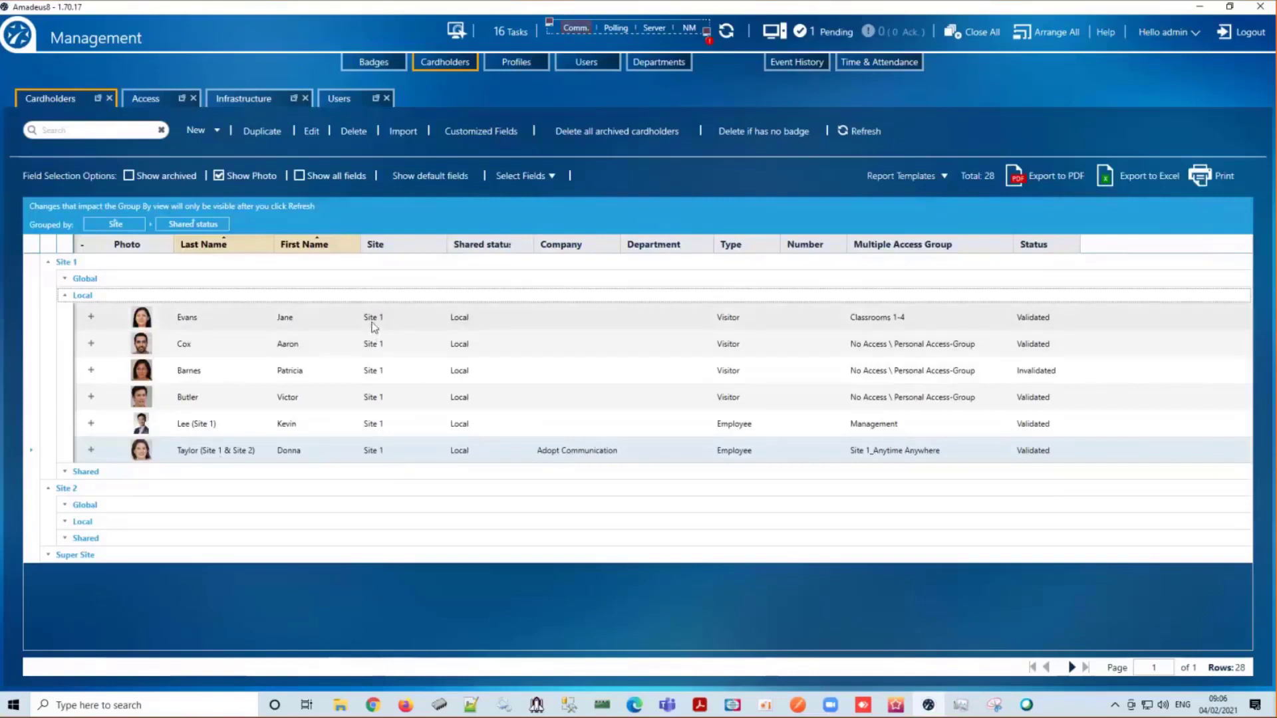
pyautogui.click(66, 296)
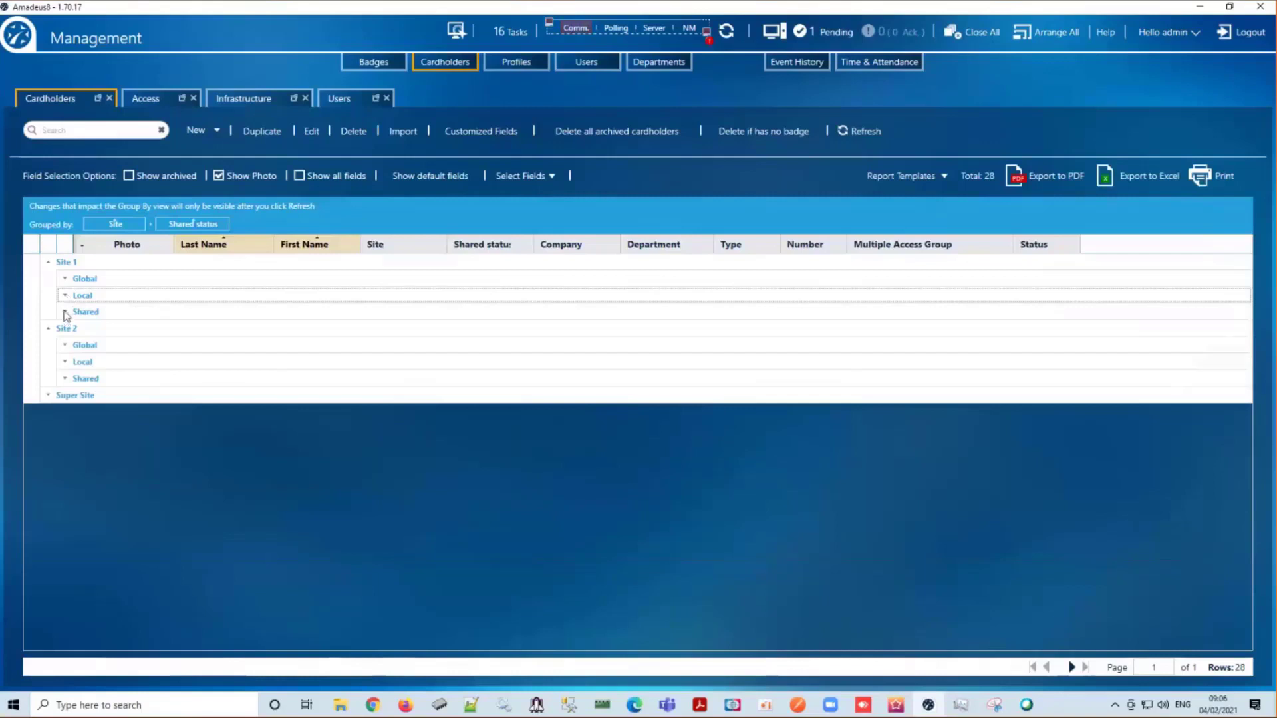
pyautogui.click(65, 312)
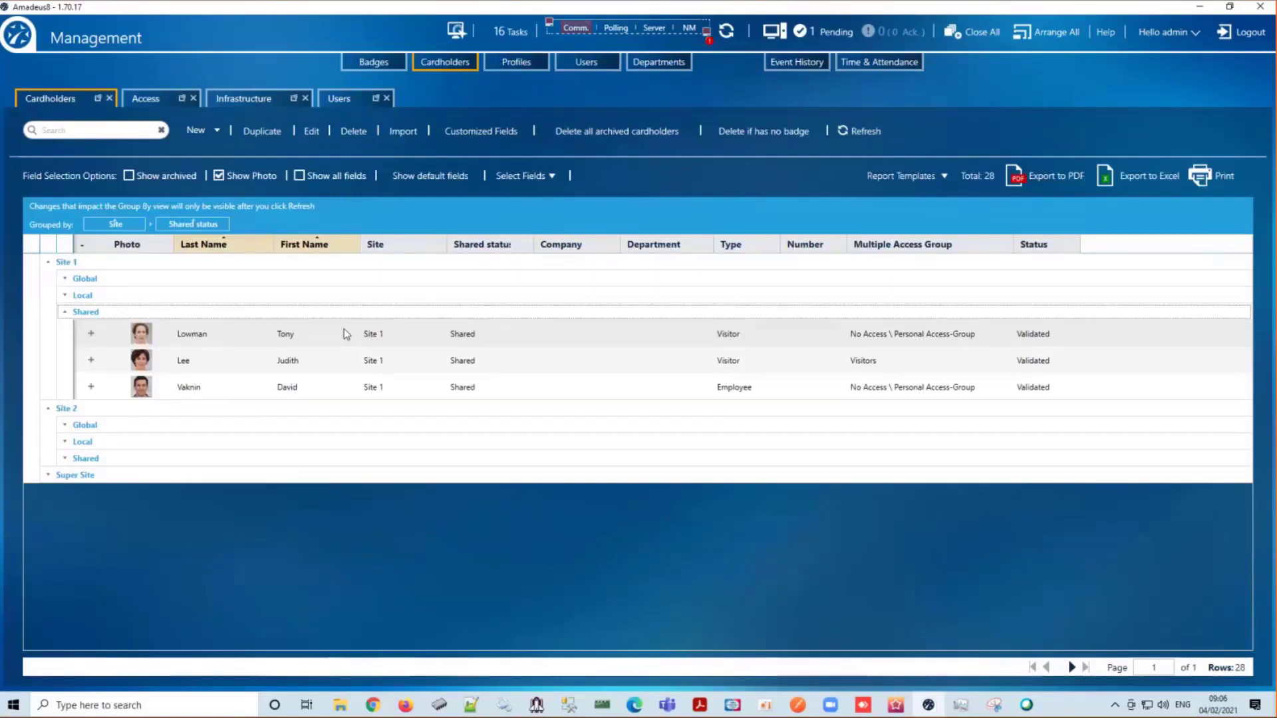
pyautogui.click(65, 312)
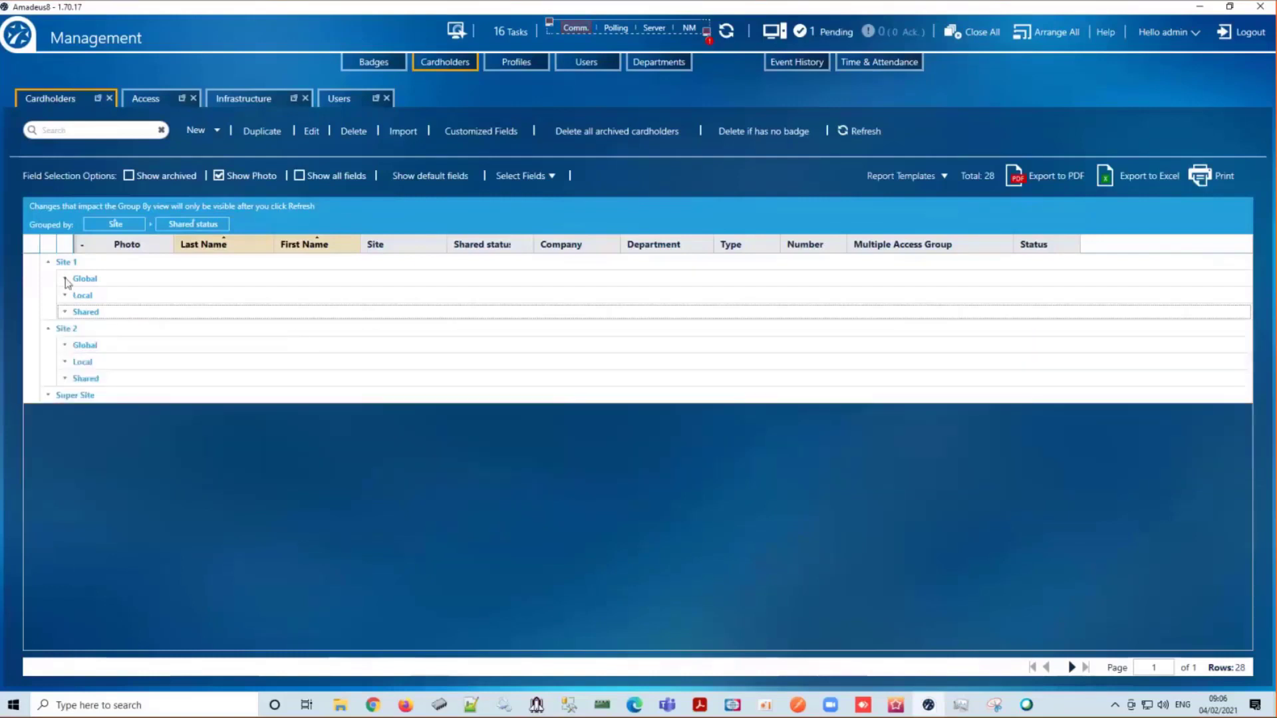
pyautogui.click(65, 278)
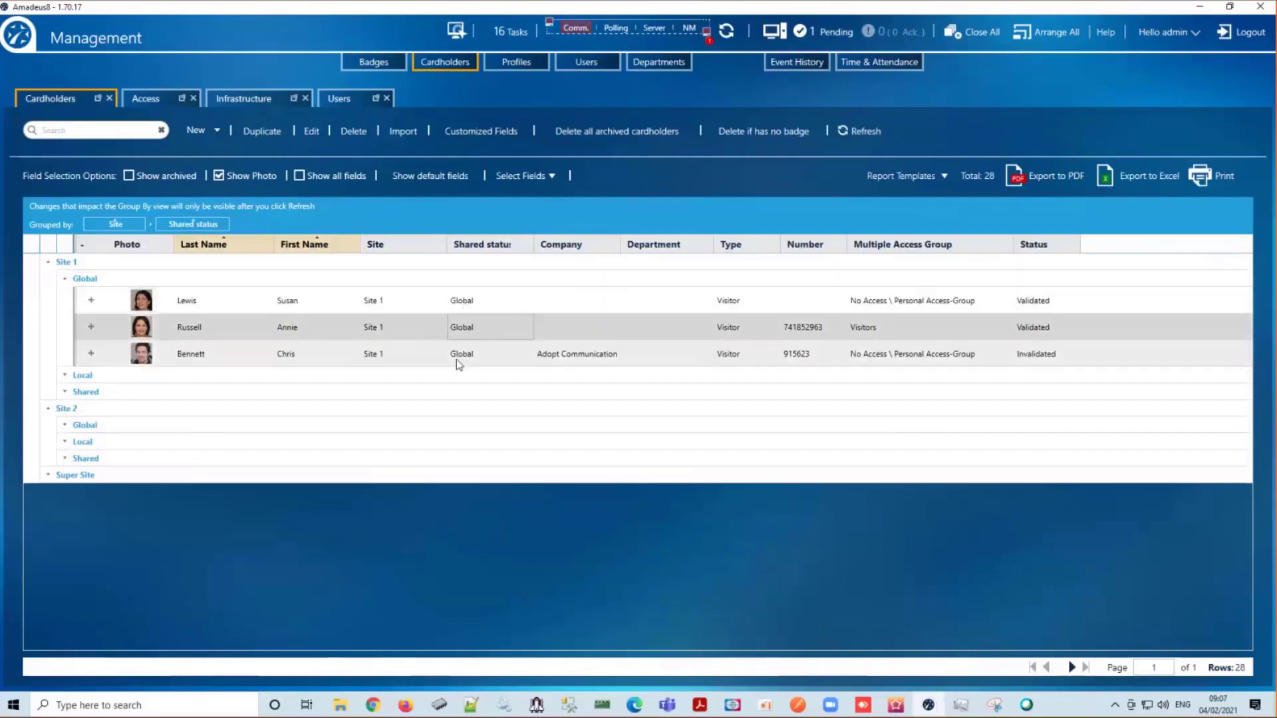
pyautogui.click(458, 359)
pyautogui.click(429, 354)
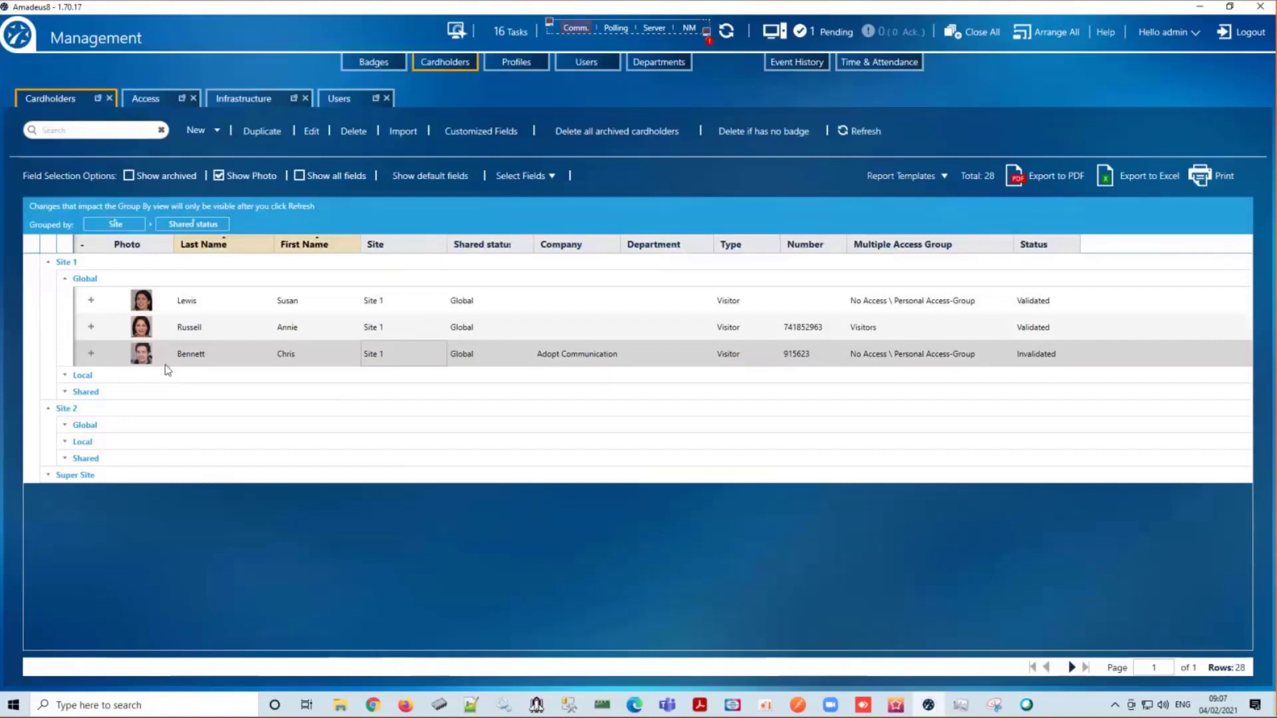
# Search the cardholders for the Site 1 local visitor by last name and open that cardholder's record.
pyautogui.click(98, 132)
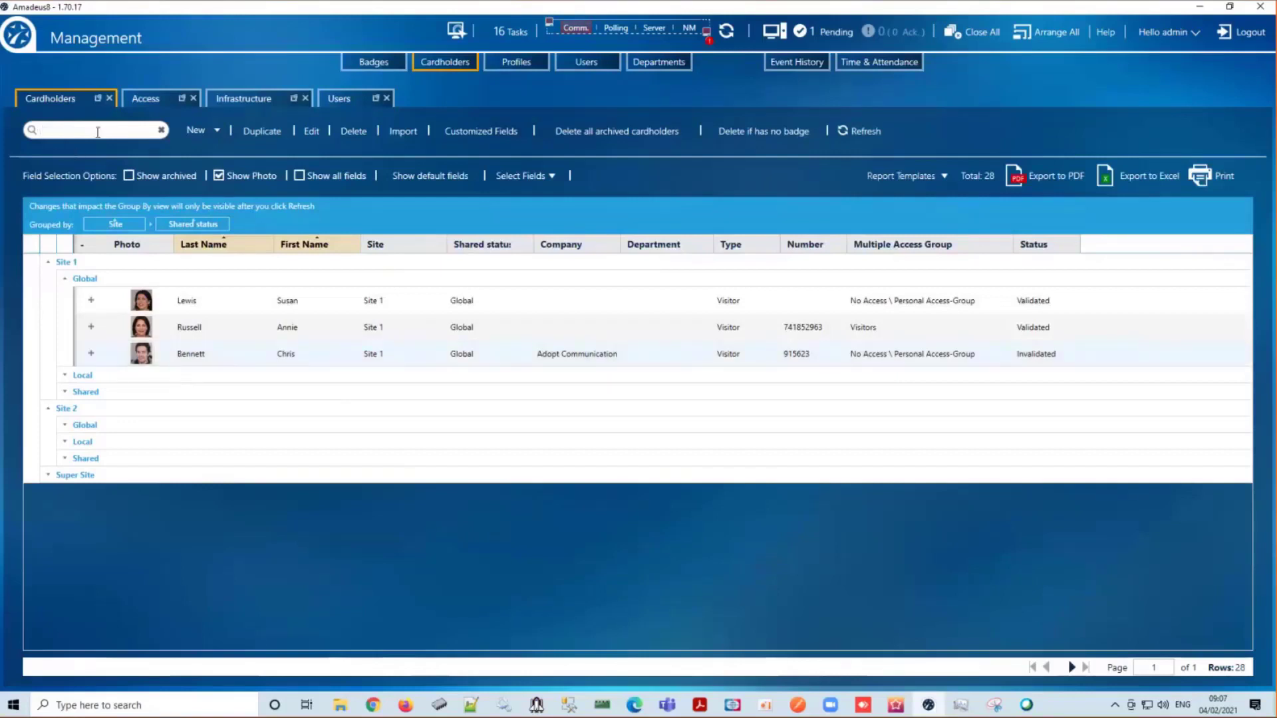
pyautogui.write('ev')
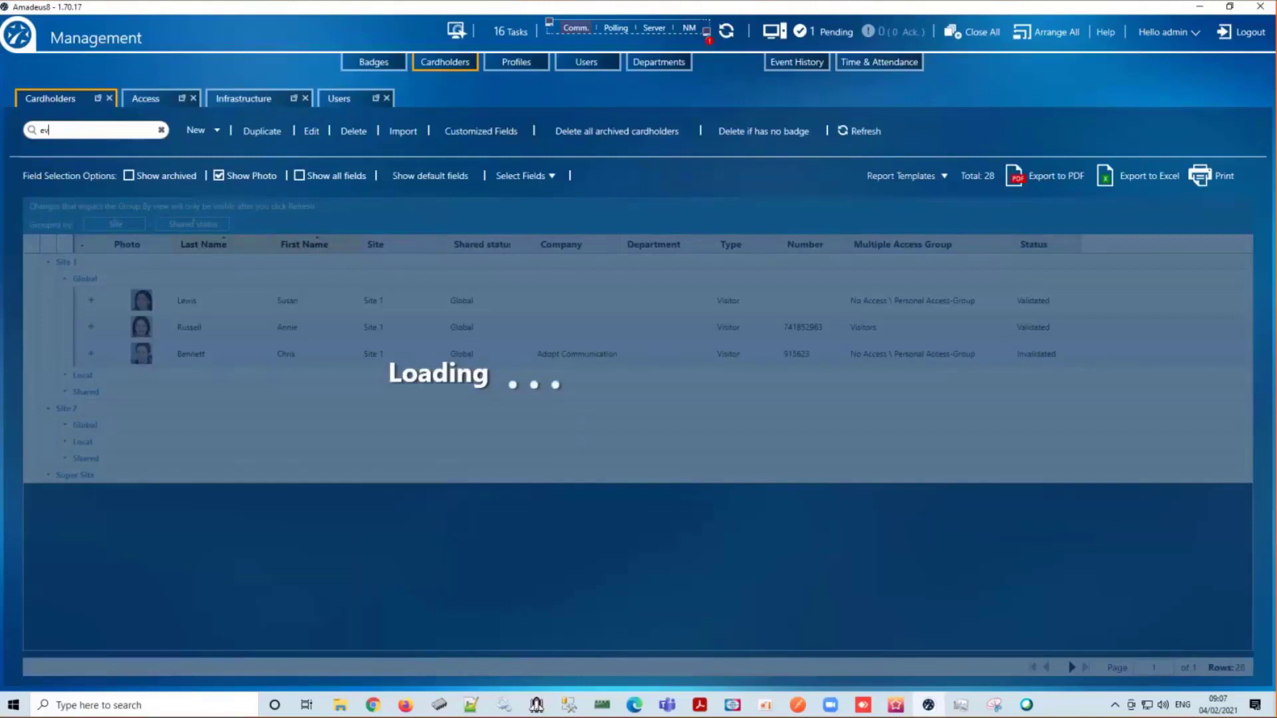
pyautogui.write('an')
pyautogui.click(280, 303)
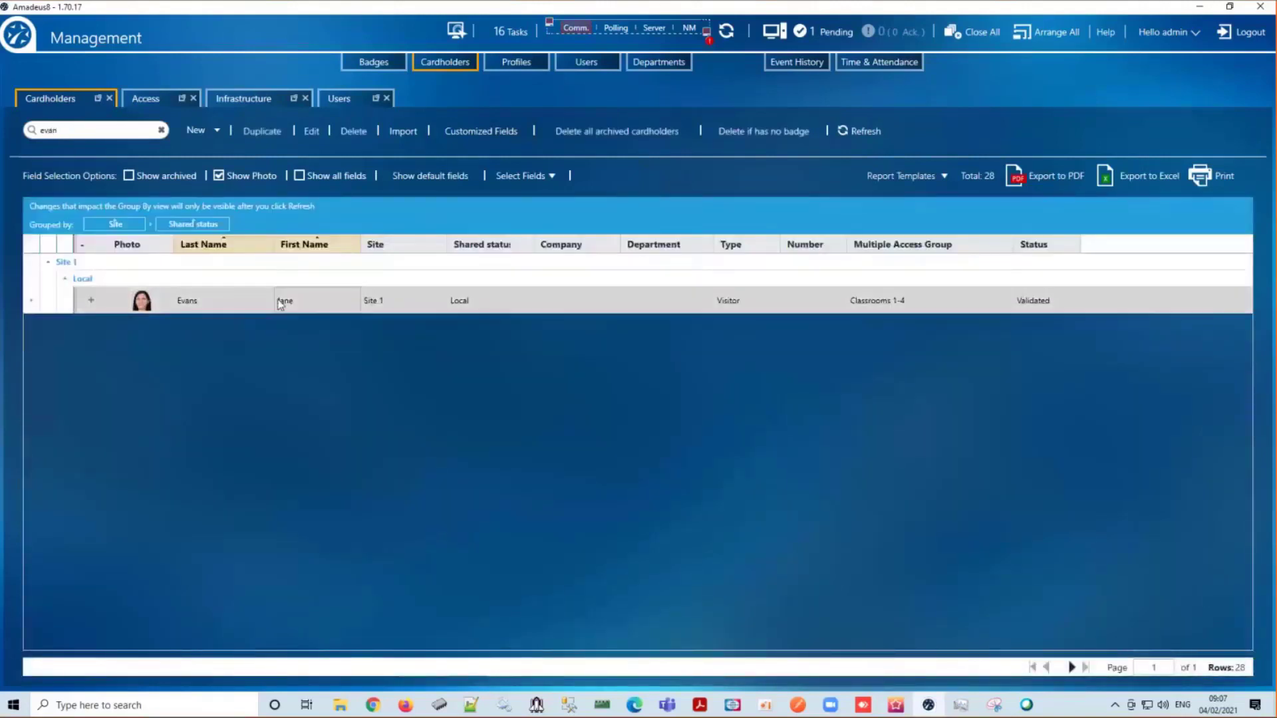
pyautogui.doubleClick(280, 303)
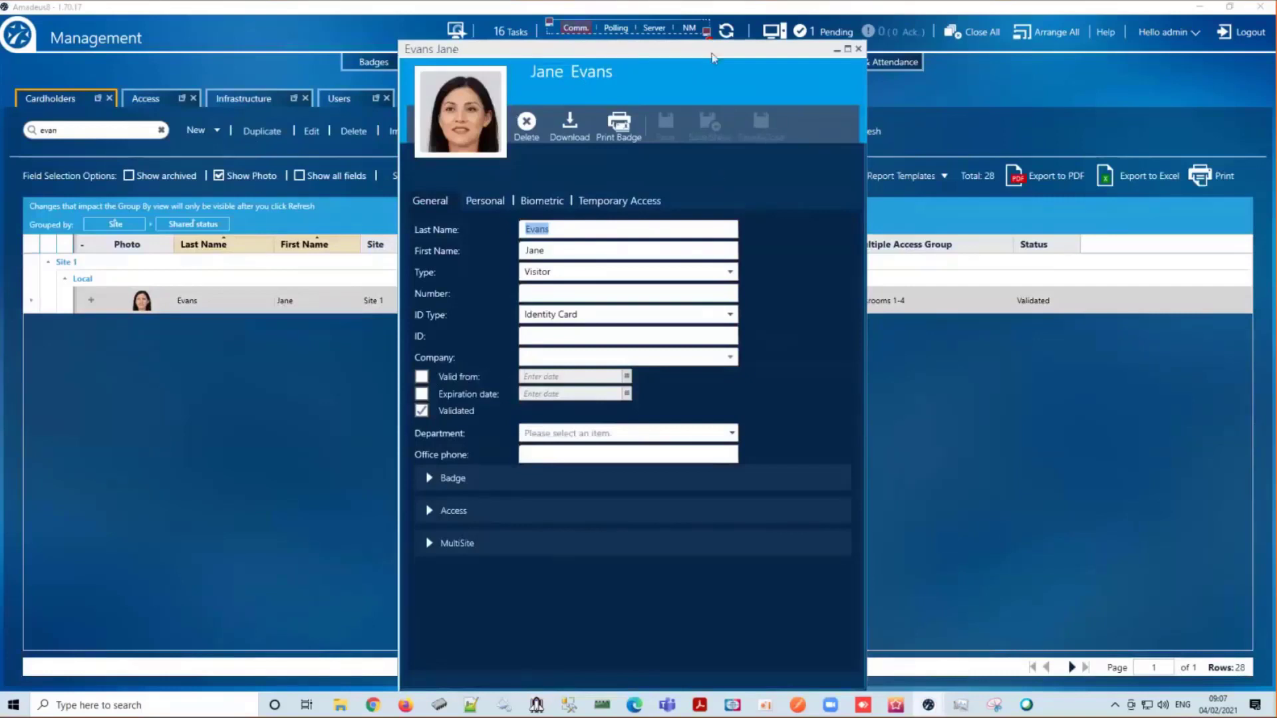
pyautogui.moveTo(715, 50); pyautogui.dragTo(676, 34)
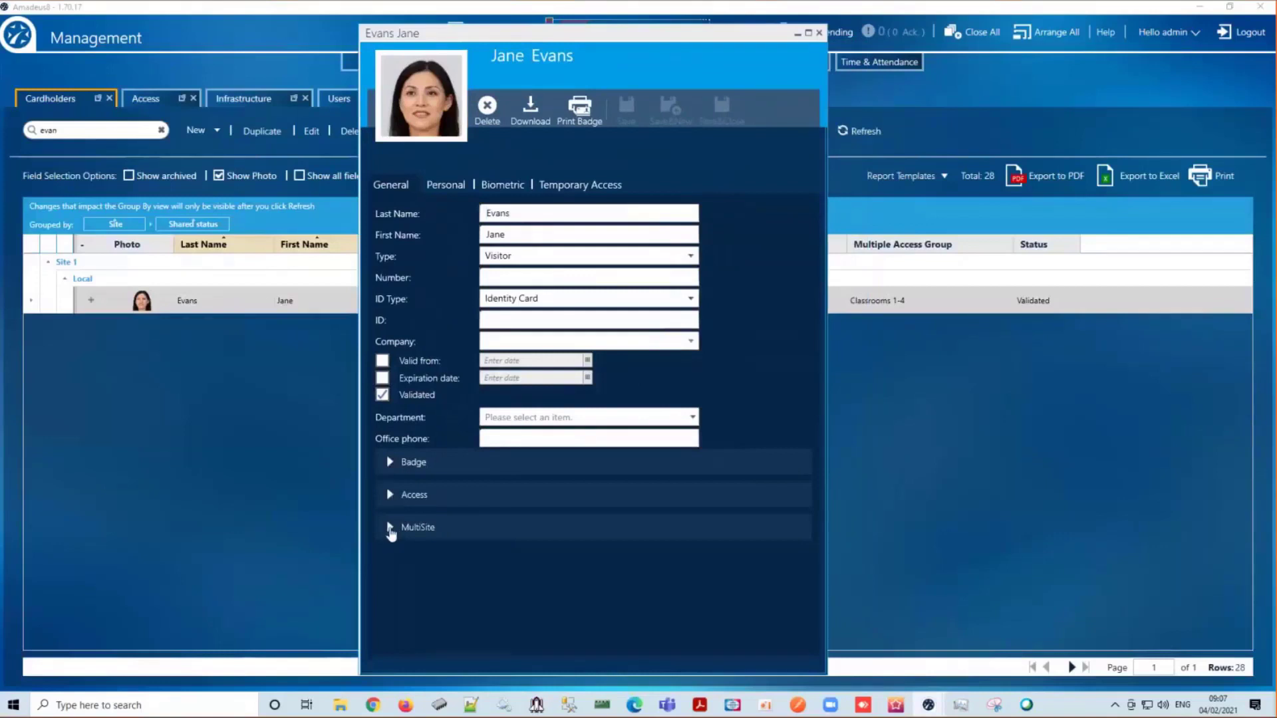
# Check the Share Type and Owner choices in the cardholder's MultiSite settings, and close the record without changing anything.
pyautogui.click(391, 529)
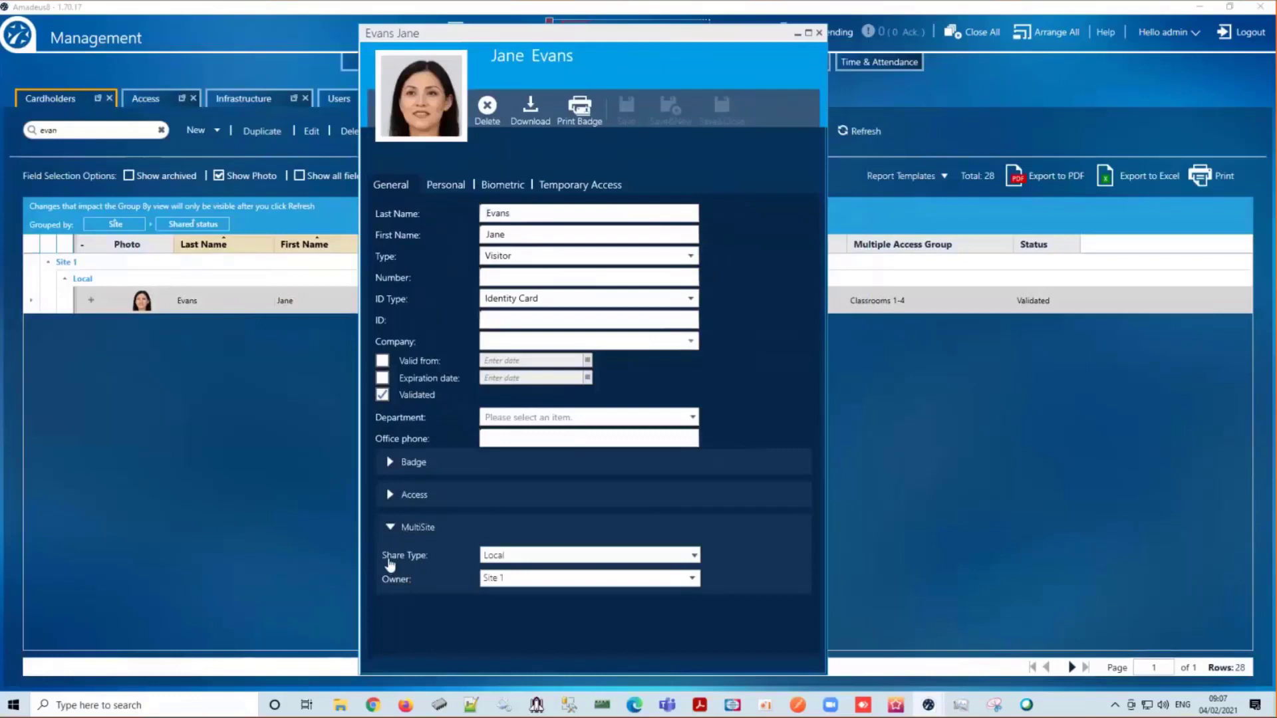
pyautogui.click(695, 557)
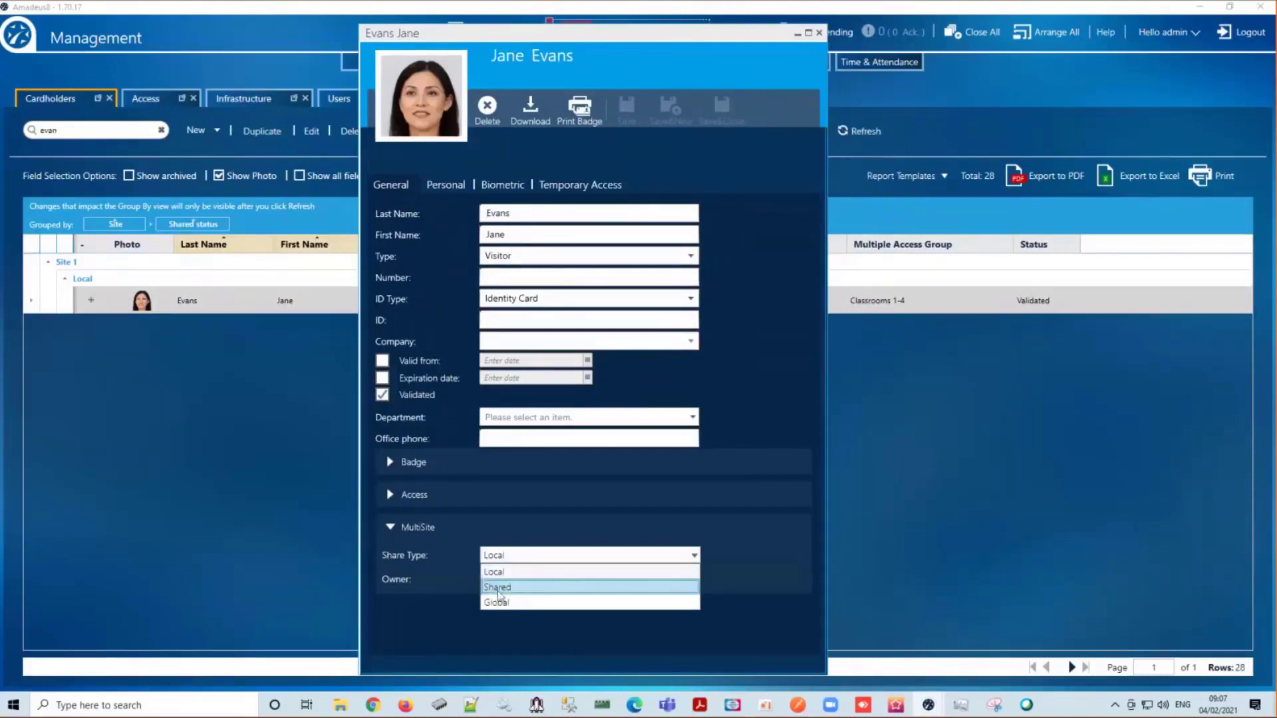
pyautogui.click(461, 592)
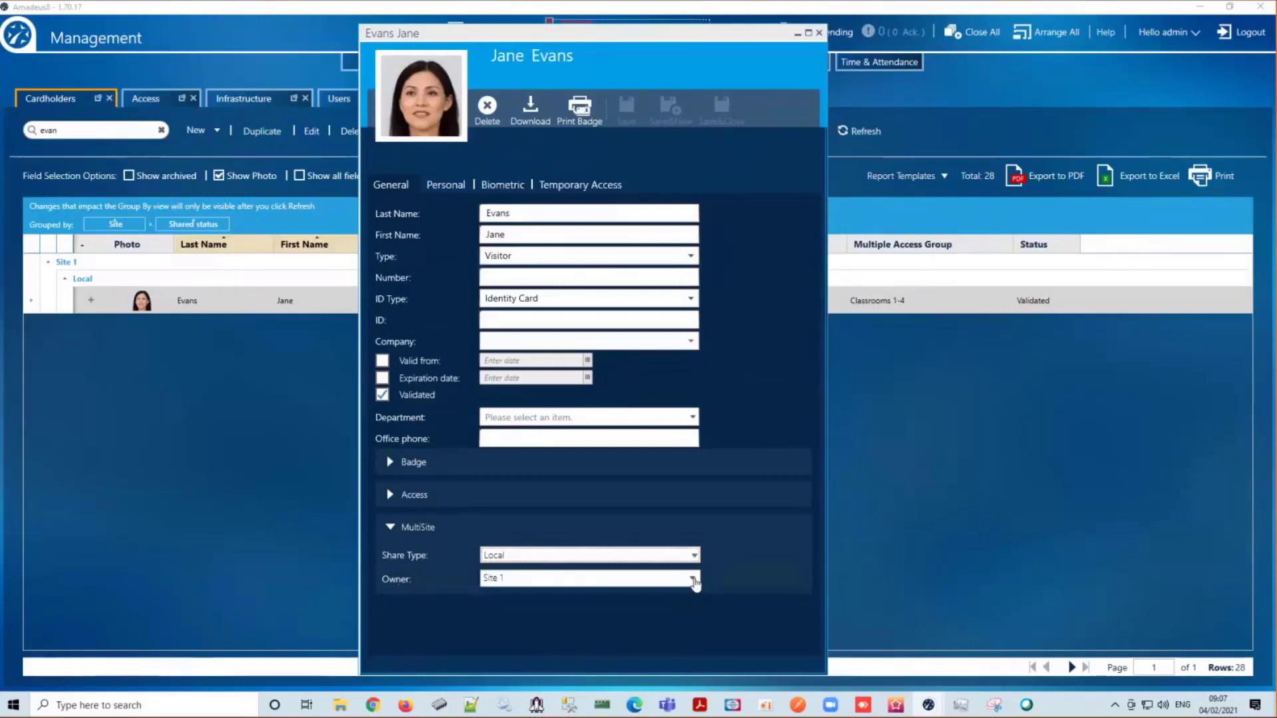
pyautogui.click(693, 580)
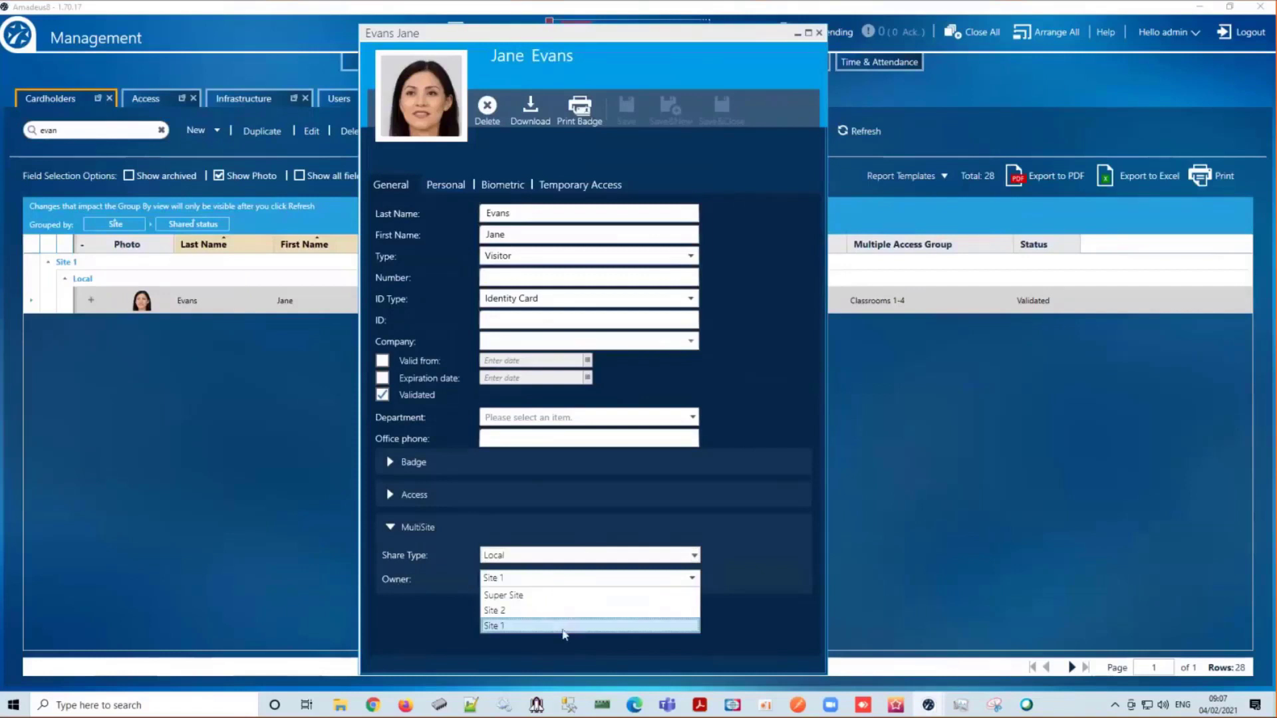
pyautogui.click(792, 205)
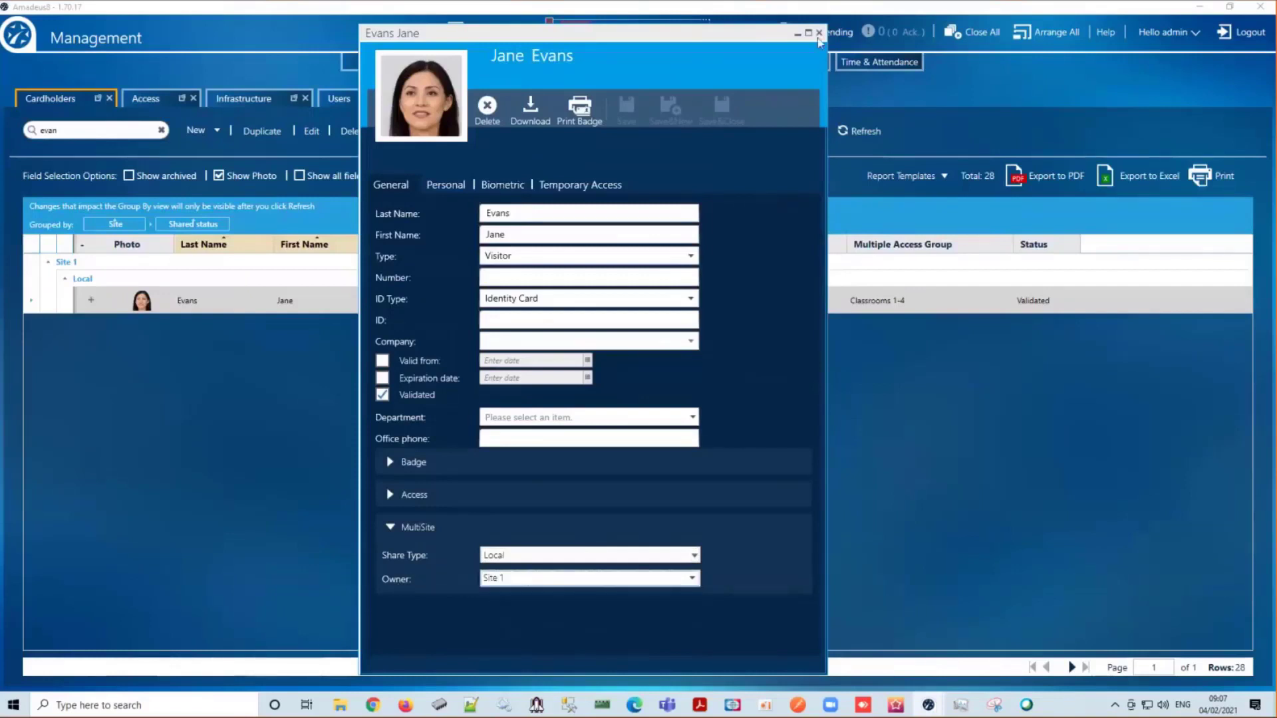
pyautogui.click(819, 33)
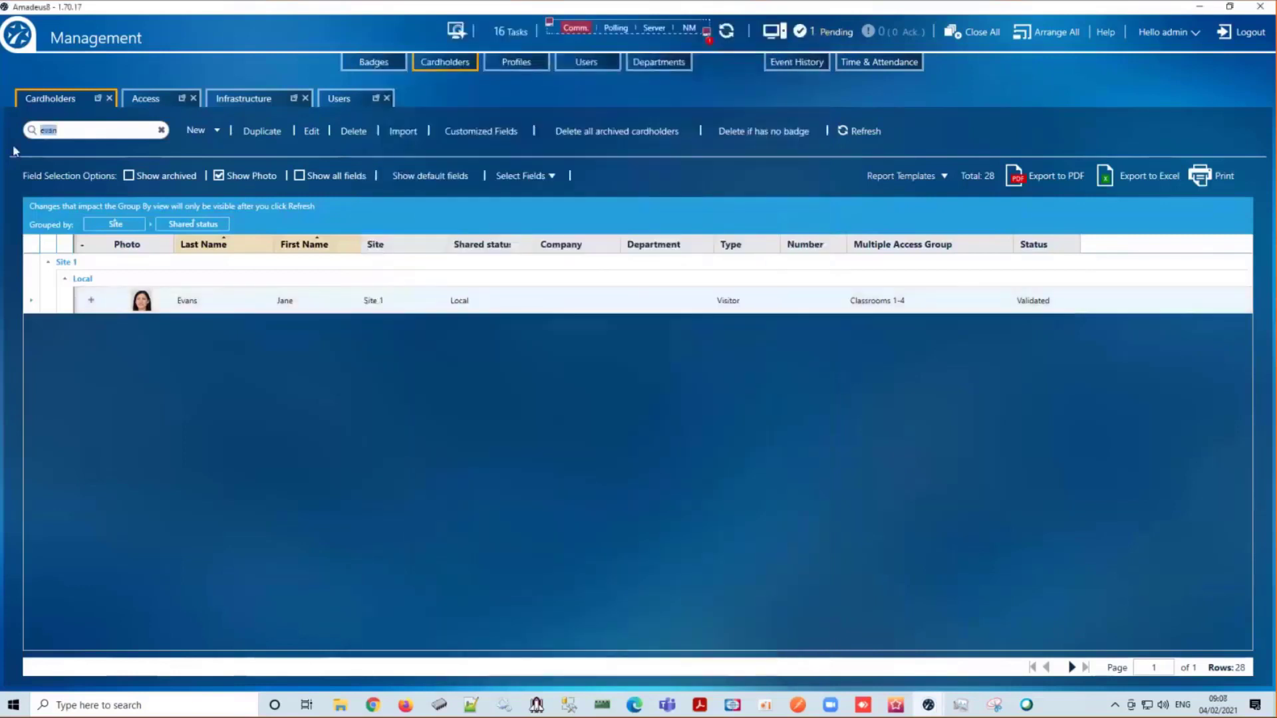
# Search for the Site 1 employee cardholder by first name, check the share type and owner in the MultiSite settings, and close the record.
pyautogui.write('kev')
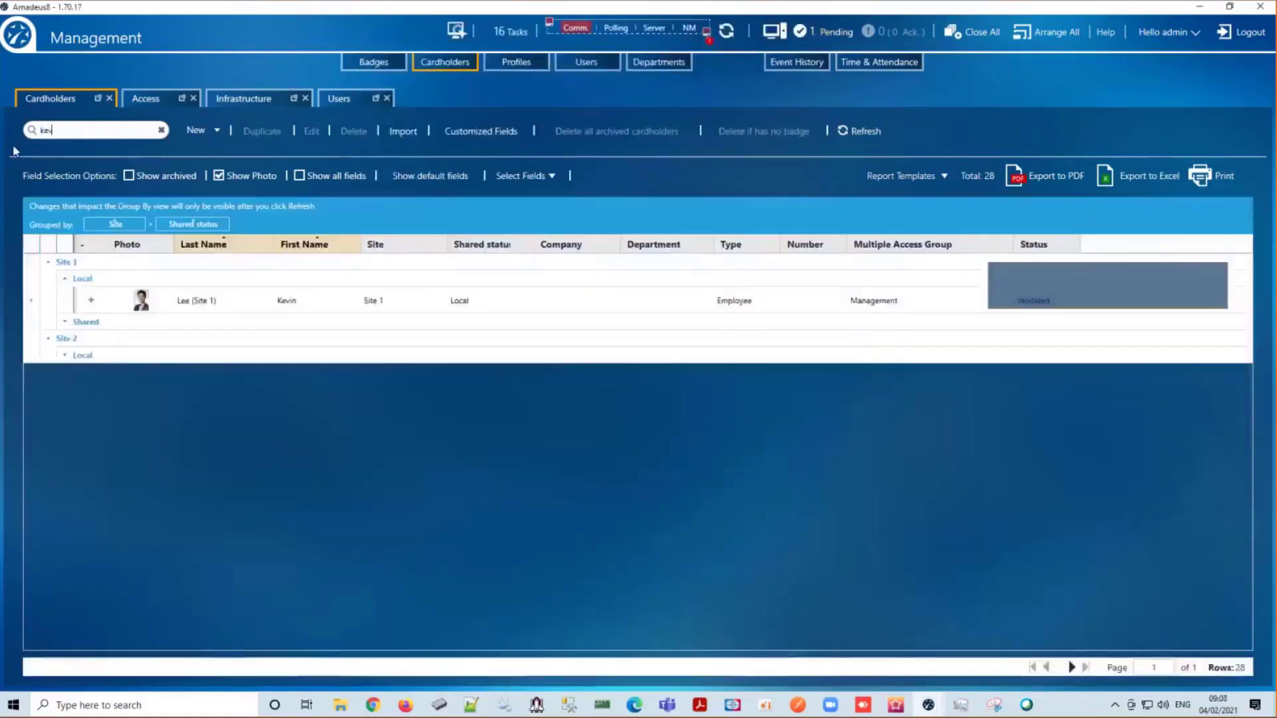
pyautogui.click(327, 306)
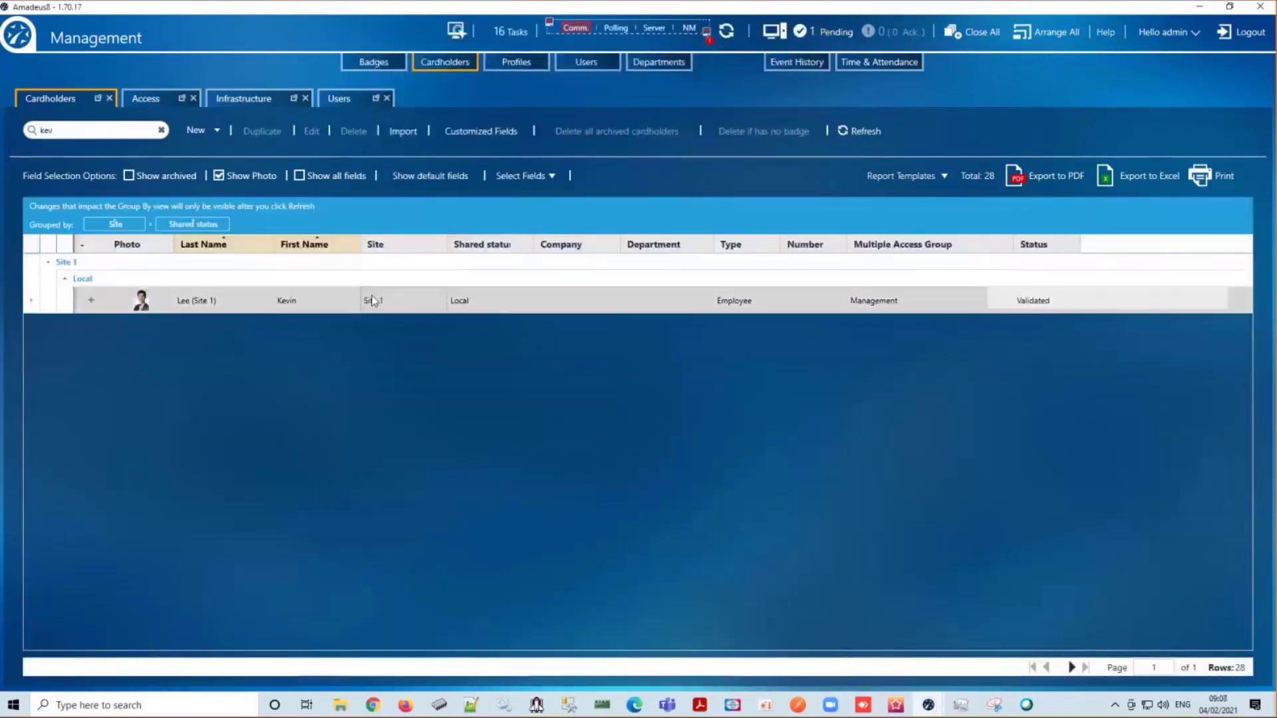
pyautogui.doubleClick(399, 300)
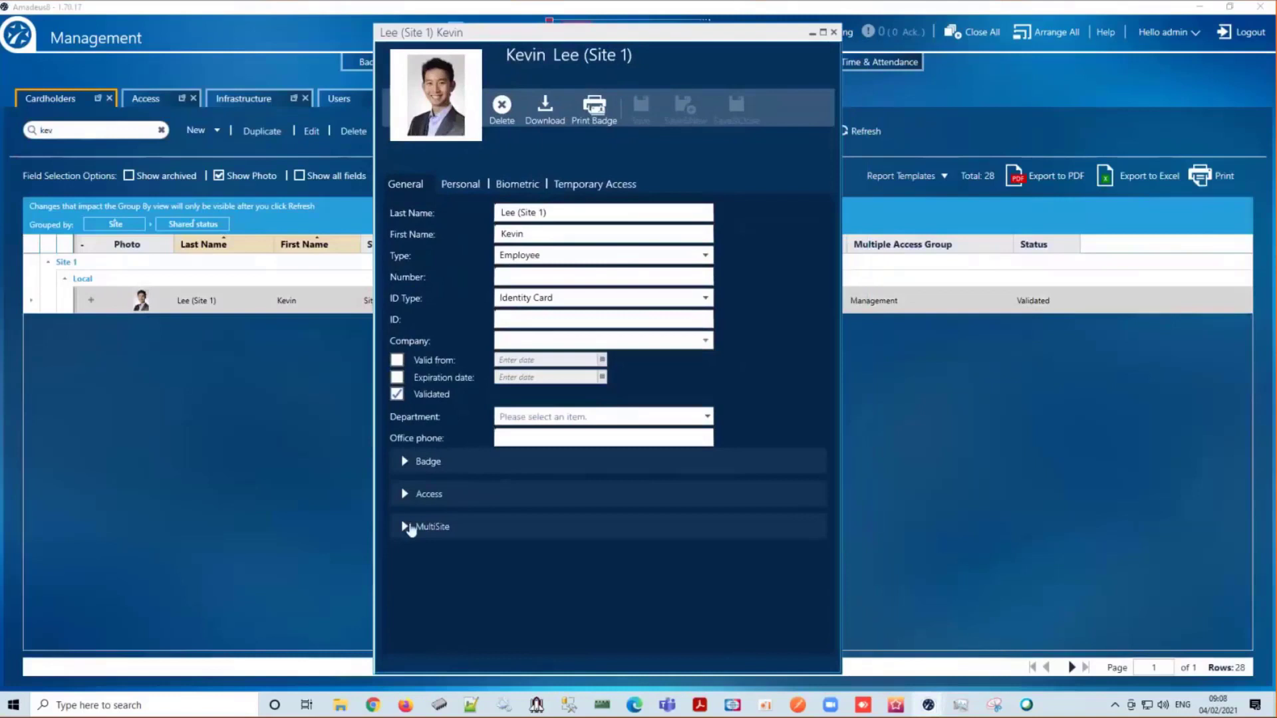
pyautogui.click(403, 529)
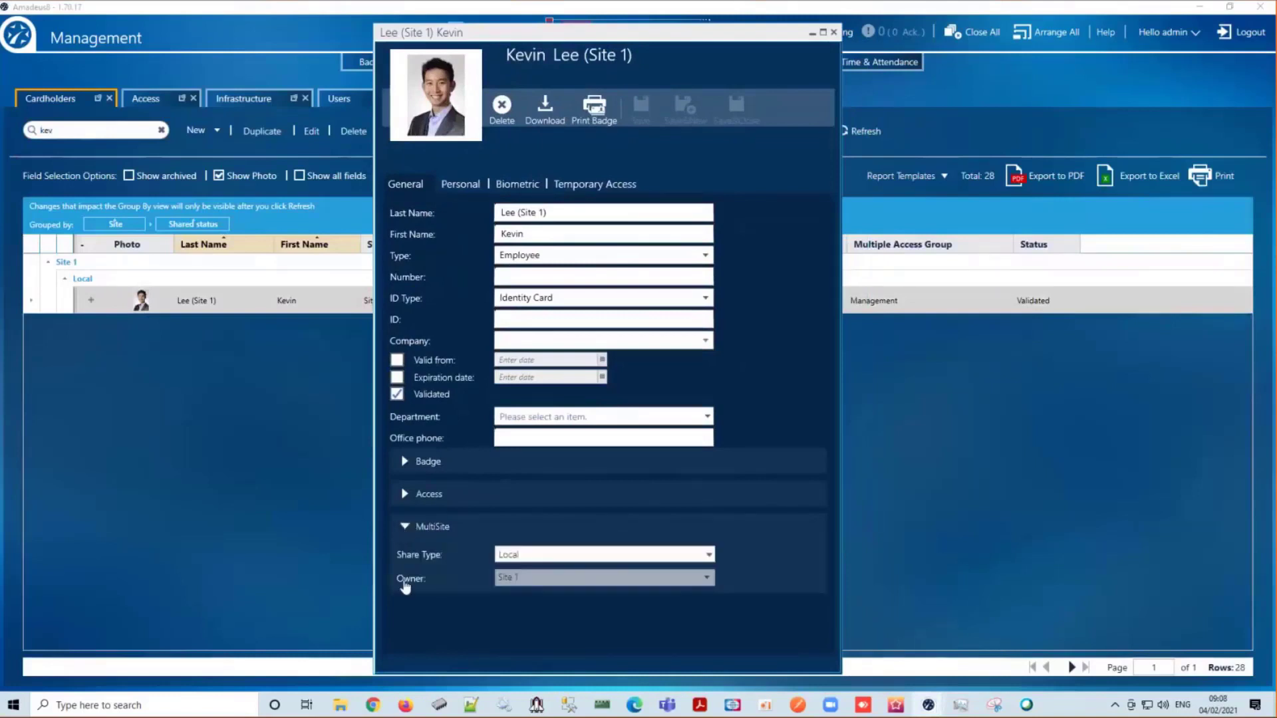
pyautogui.moveTo(499, 584)
pyautogui.click(834, 33)
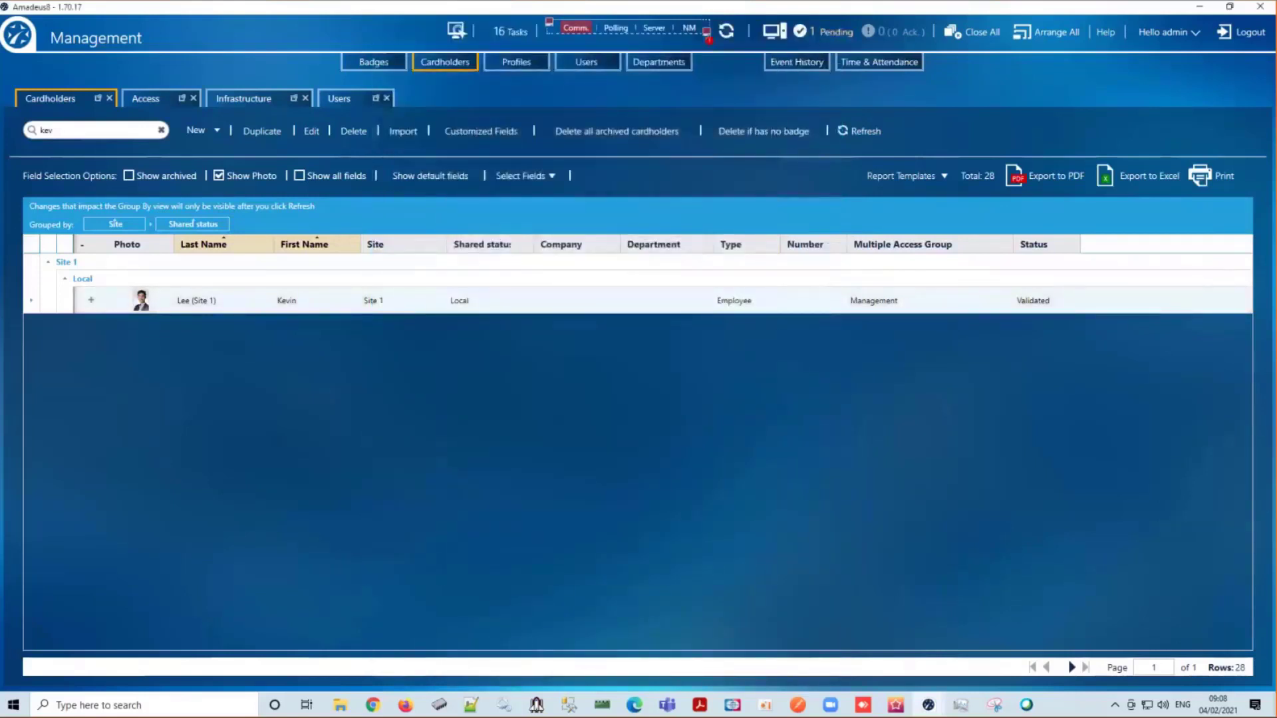
# Exit the admin session, start Amadeus8 as the Site 1 user, and check the Main Office network's controllers in the infrastructure tree.
pyautogui.click(1258, 10)
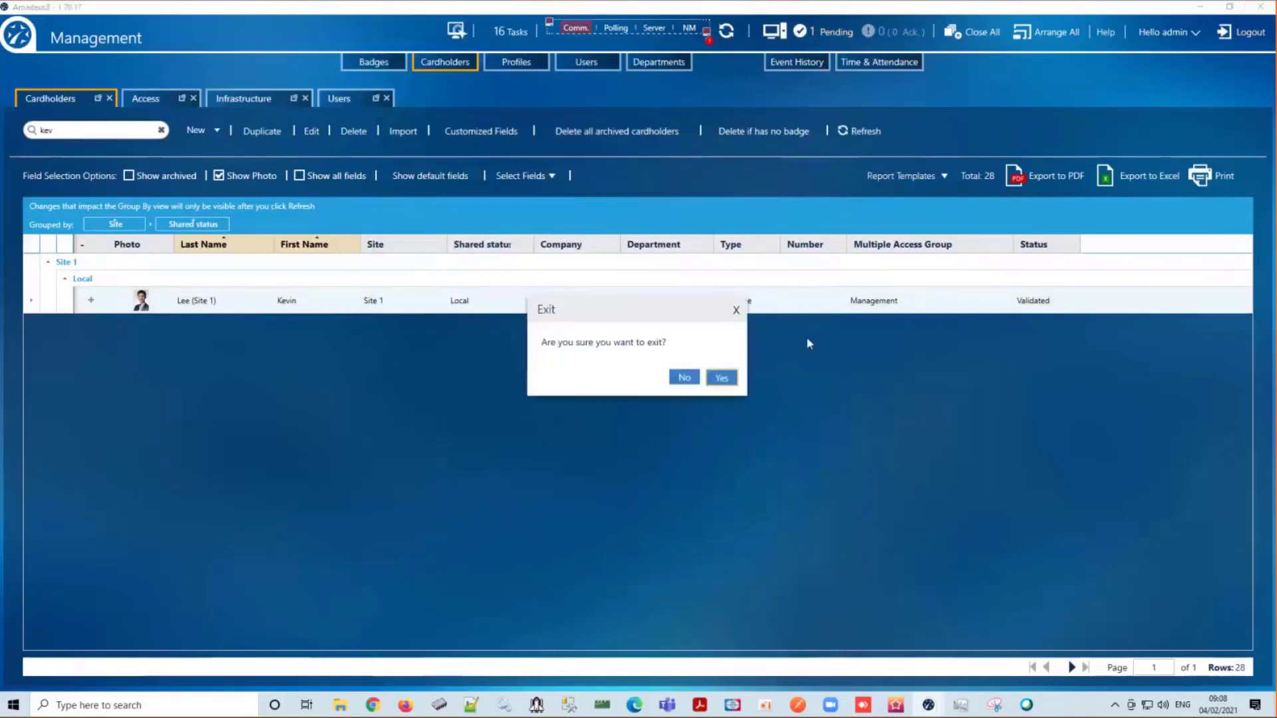
pyautogui.click(723, 377)
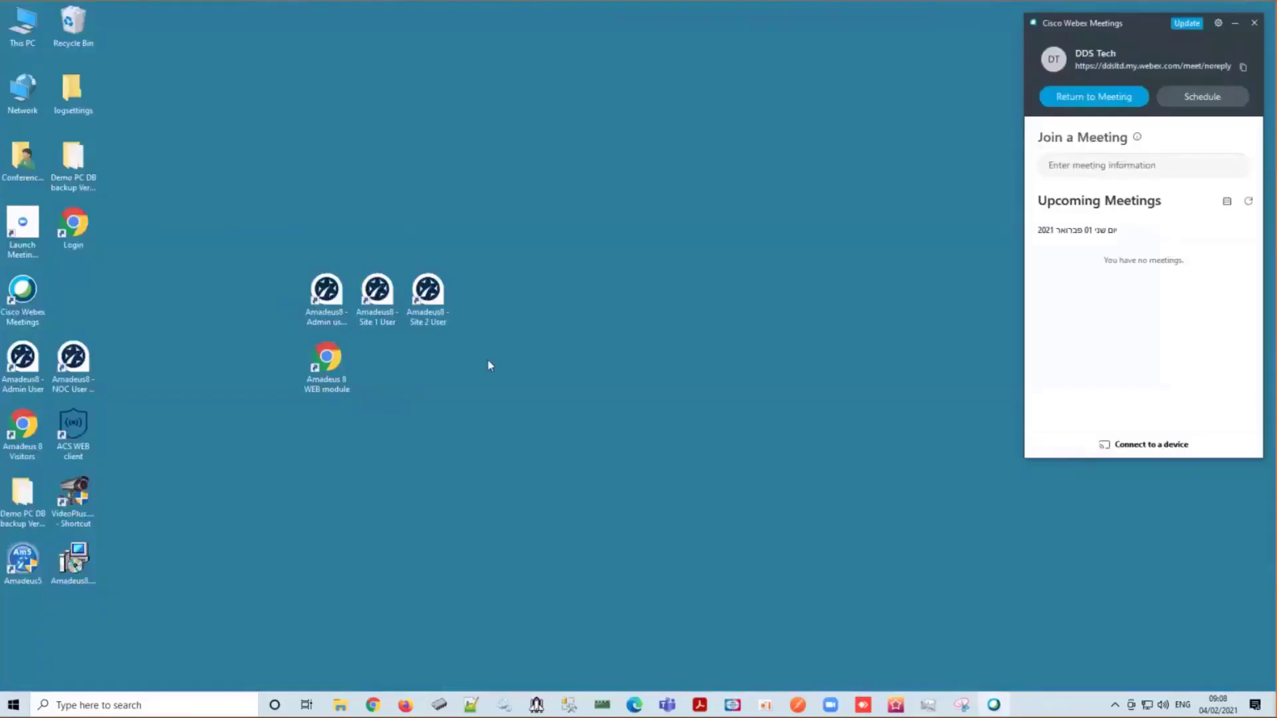
pyautogui.doubleClick(378, 294)
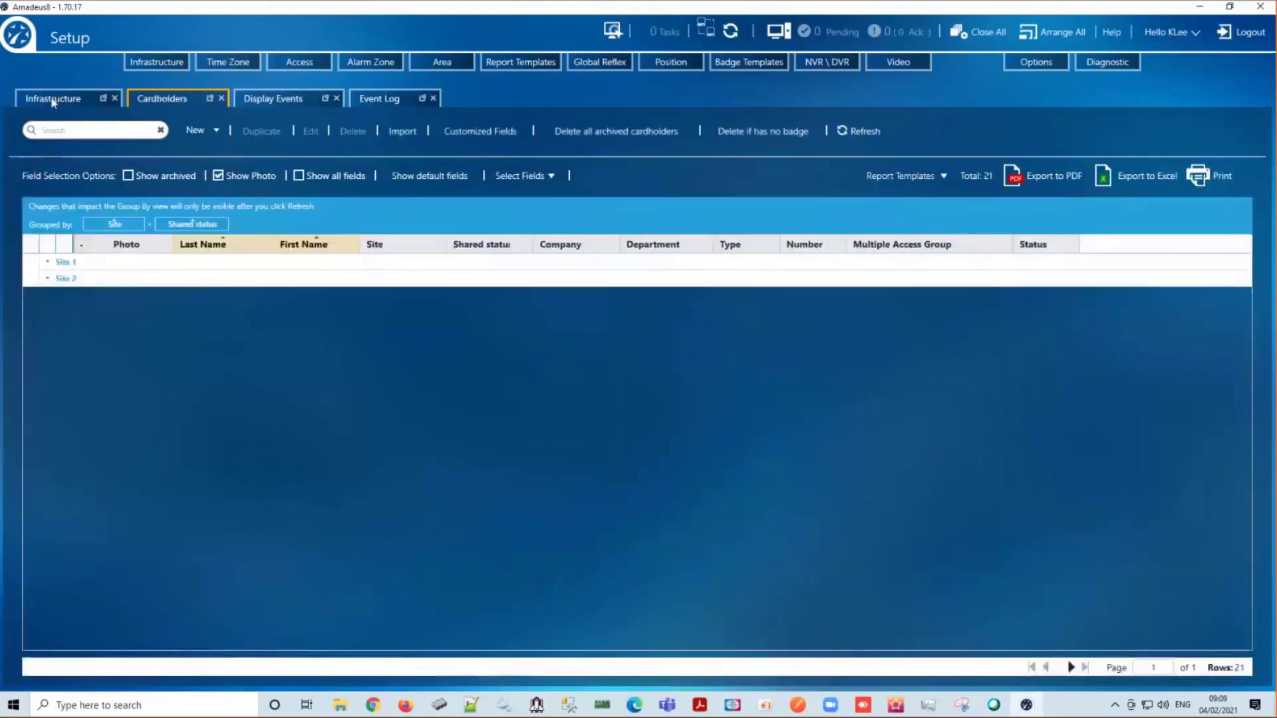
pyautogui.click(52, 100)
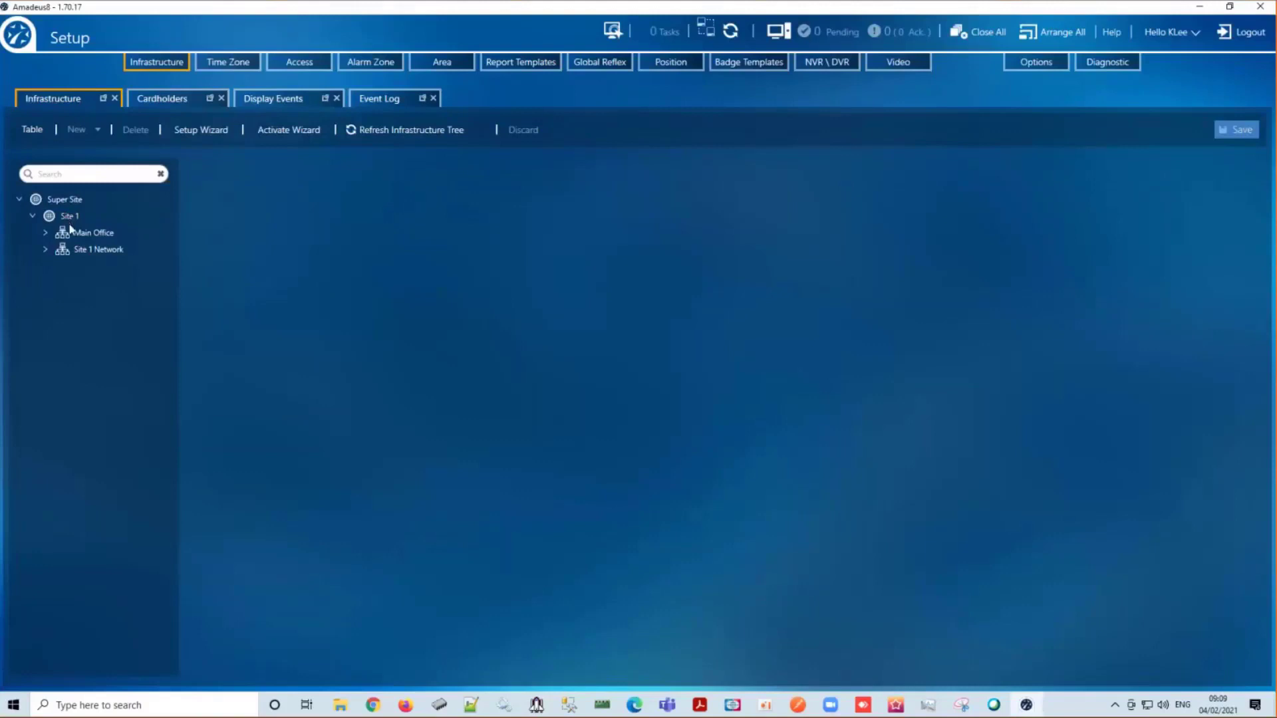
pyautogui.click(45, 232)
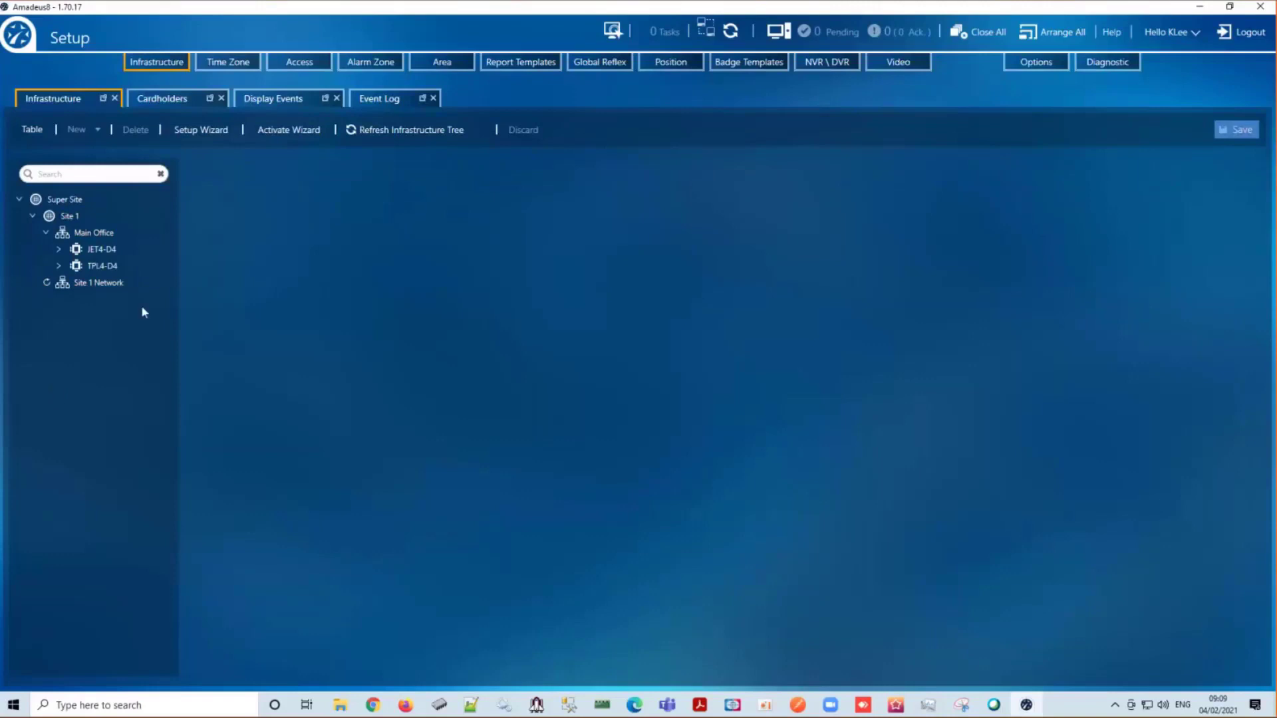
# Check which cardholder groups the Site 1 user can see under both sites, and list the Site 2 Global and Shared cardholders.
pyautogui.click(161, 100)
pyautogui.click(48, 262)
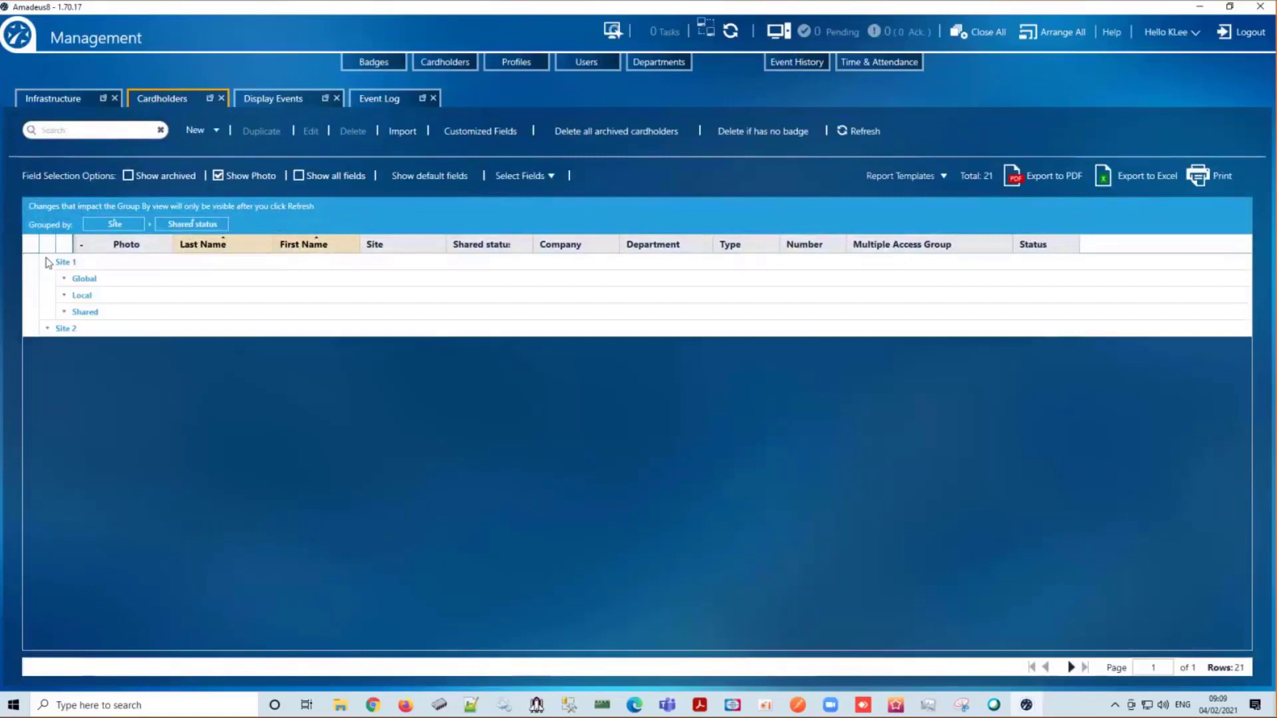
pyautogui.click(48, 328)
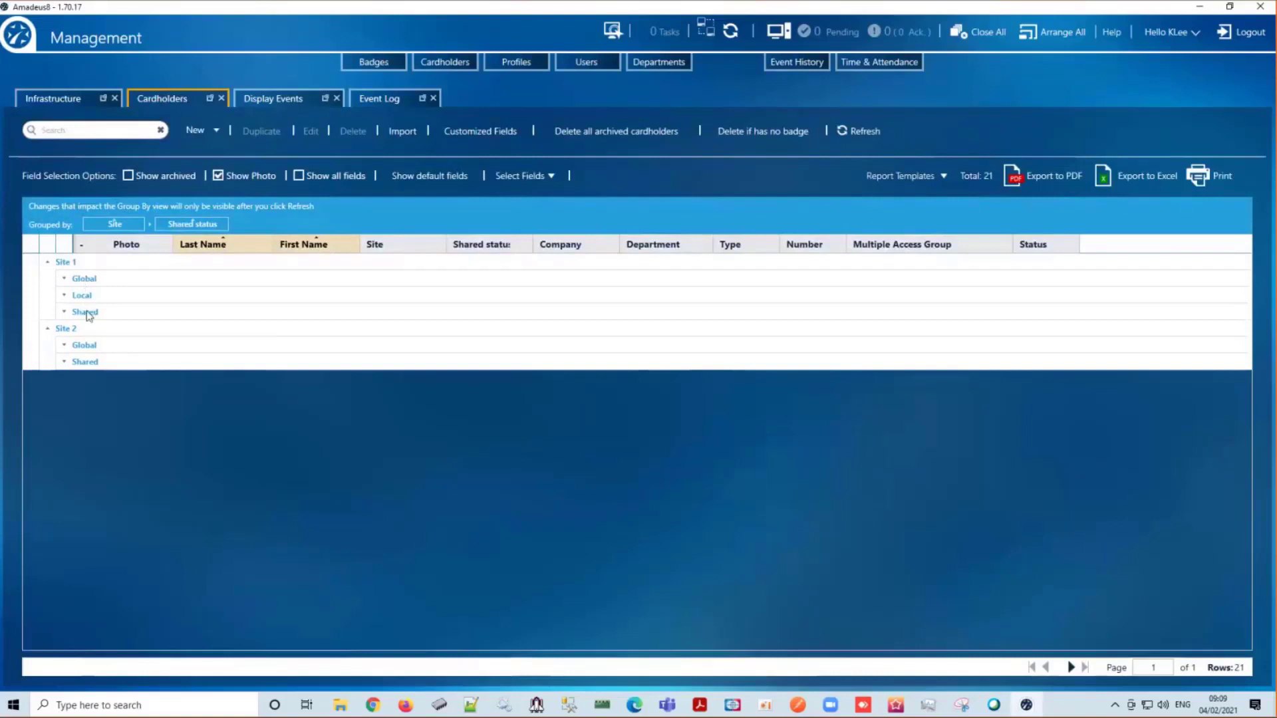
pyautogui.click(65, 345)
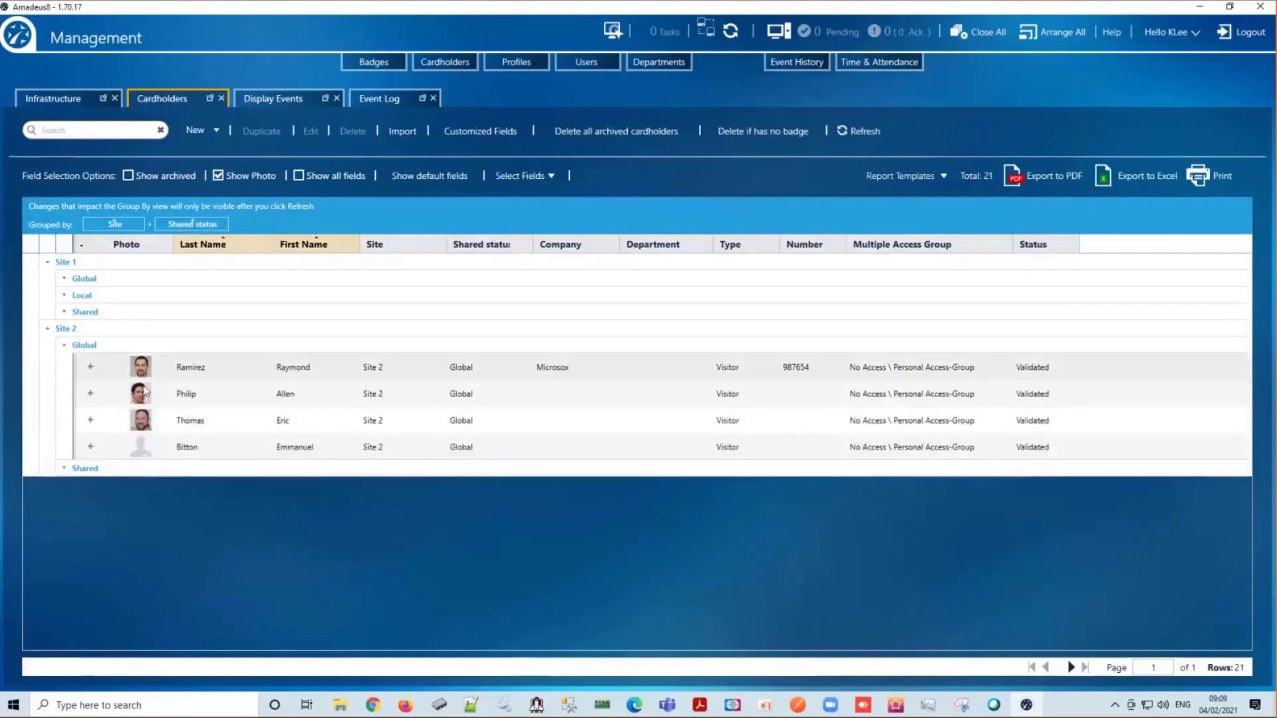
pyautogui.click(65, 469)
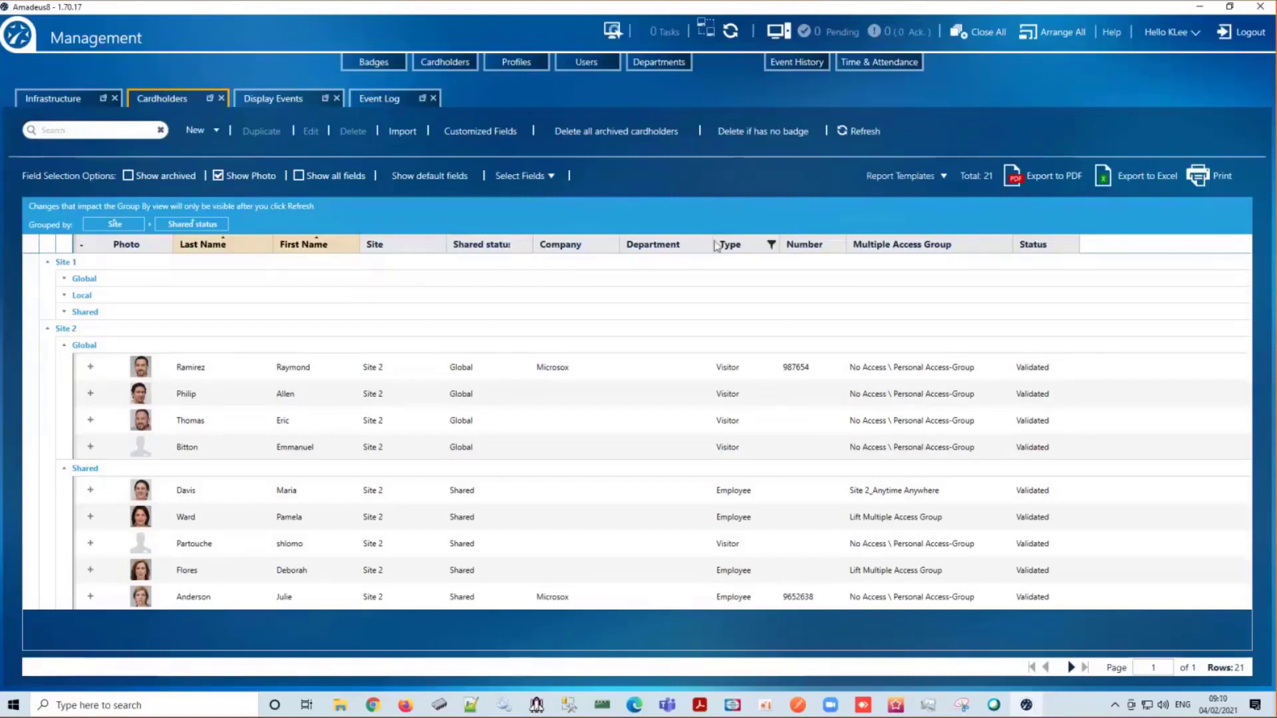
# Exit the Site 1 session, start Amadeus8 as the Site 2 user, and check which networks the infrastructure tree offers.
pyautogui.click(1263, 29)
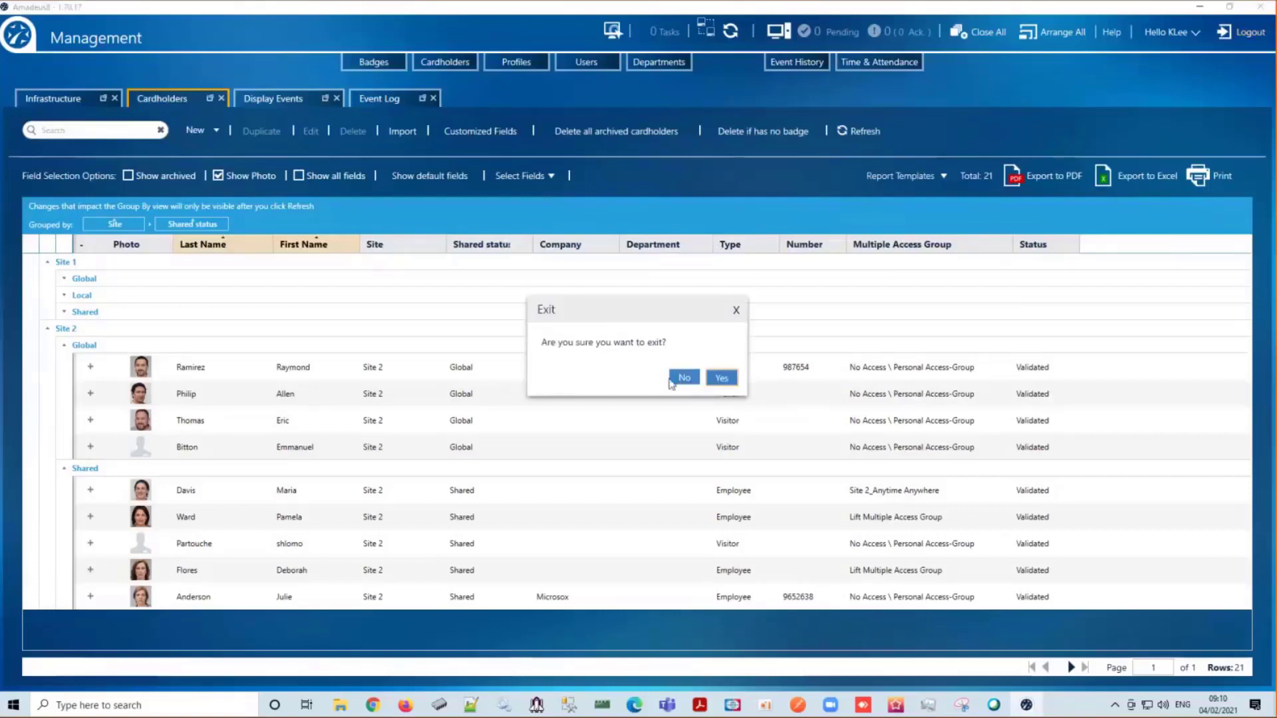
pyautogui.click(684, 377)
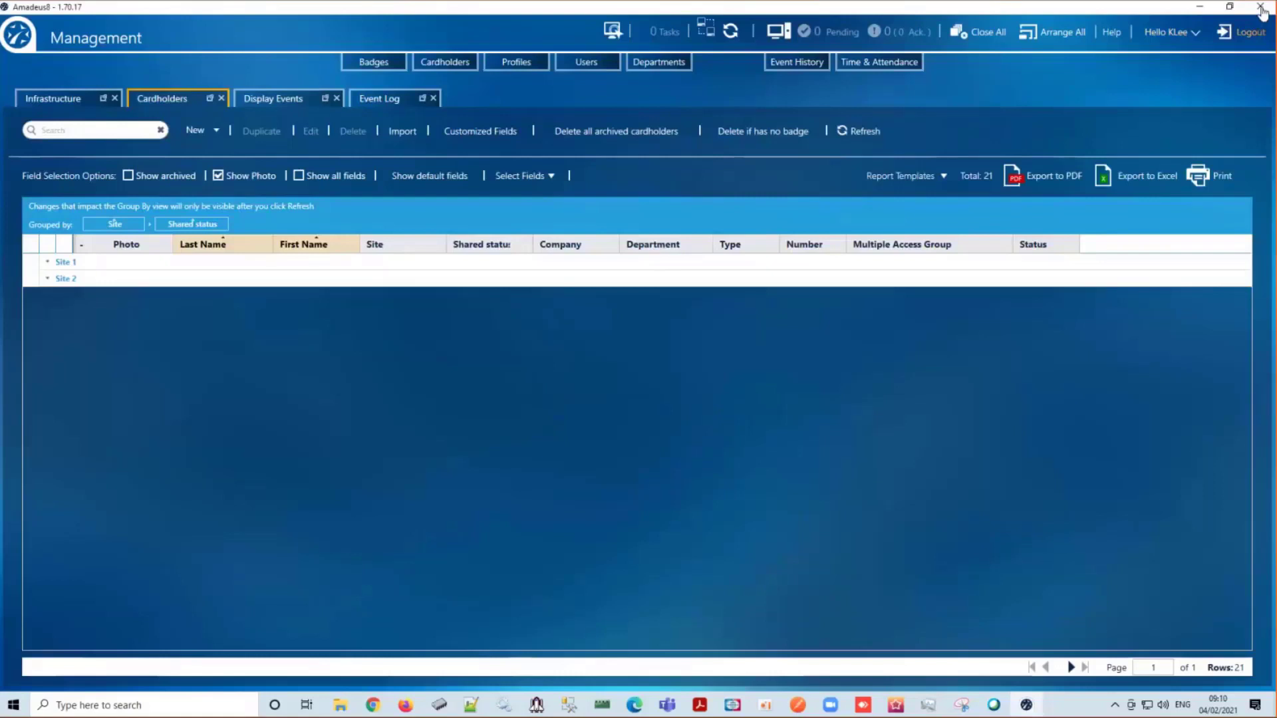
pyautogui.click(1262, 8)
pyautogui.click(721, 375)
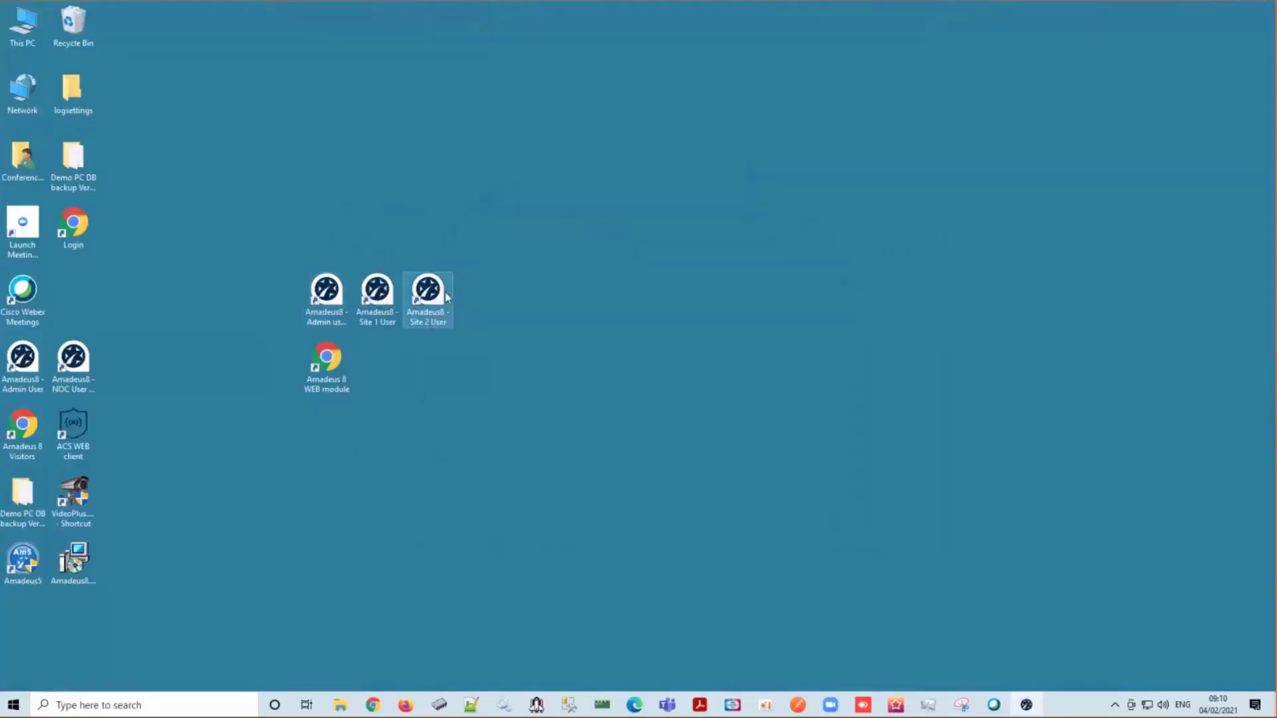
pyautogui.doubleClick(445, 298)
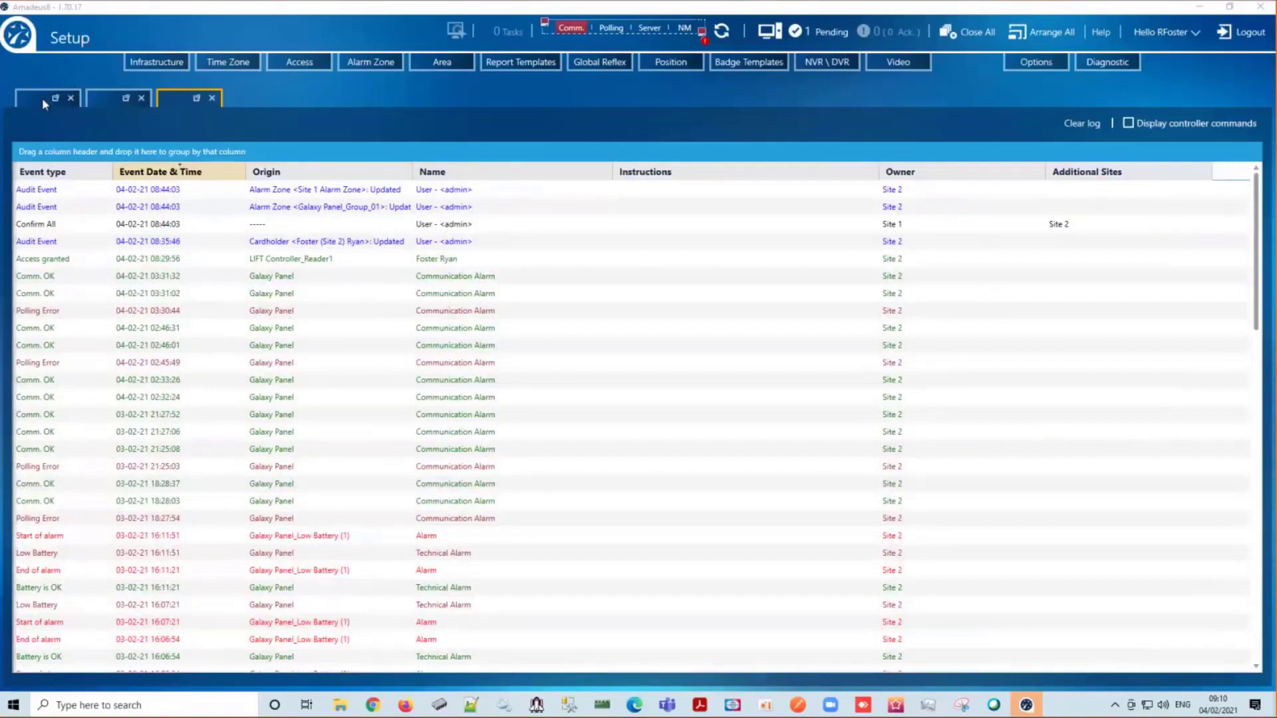
pyautogui.click(42, 99)
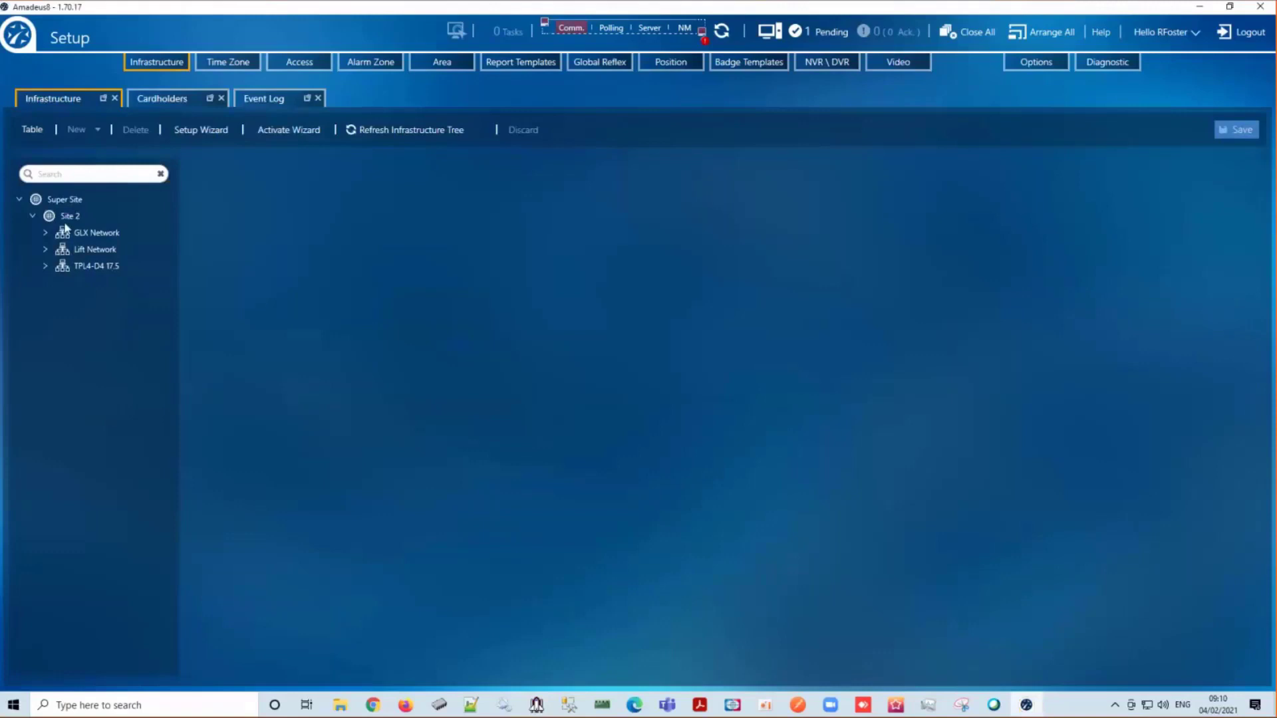
# Show the shared-status groups of cardholders available to the Site 2 user under Site 2 and Site 1.
pyautogui.click(160, 99)
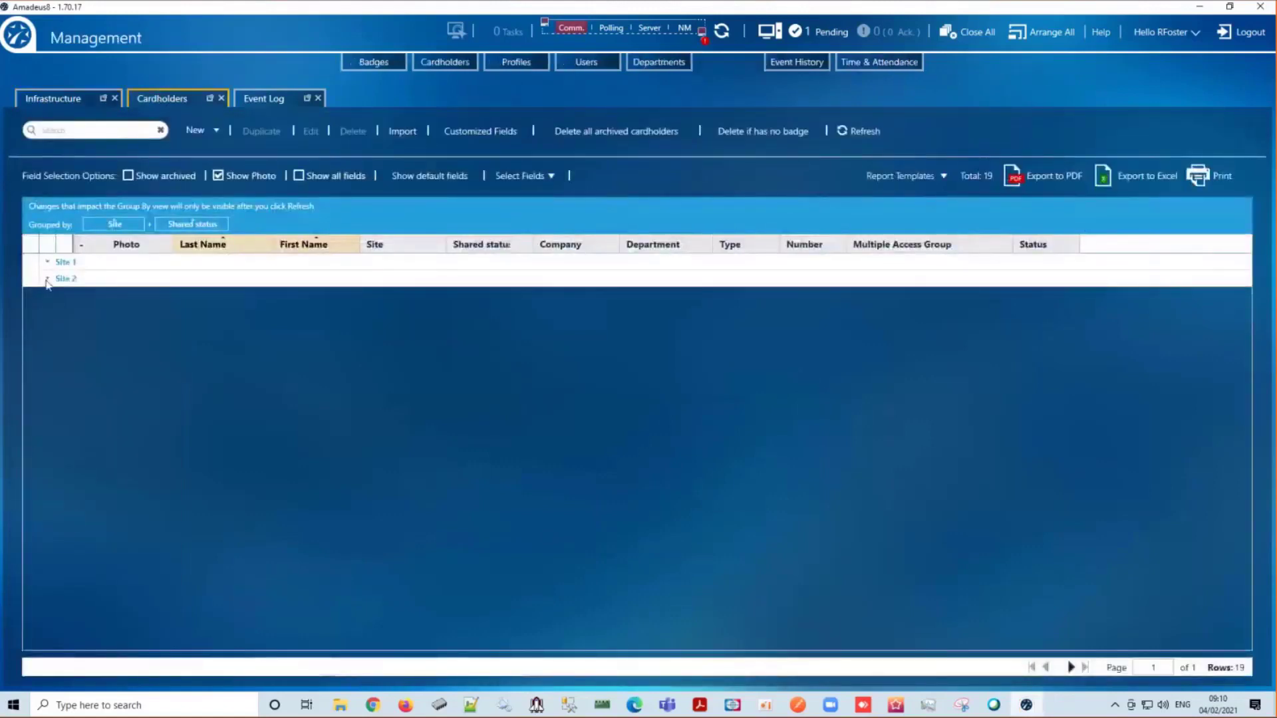
pyautogui.click(48, 279)
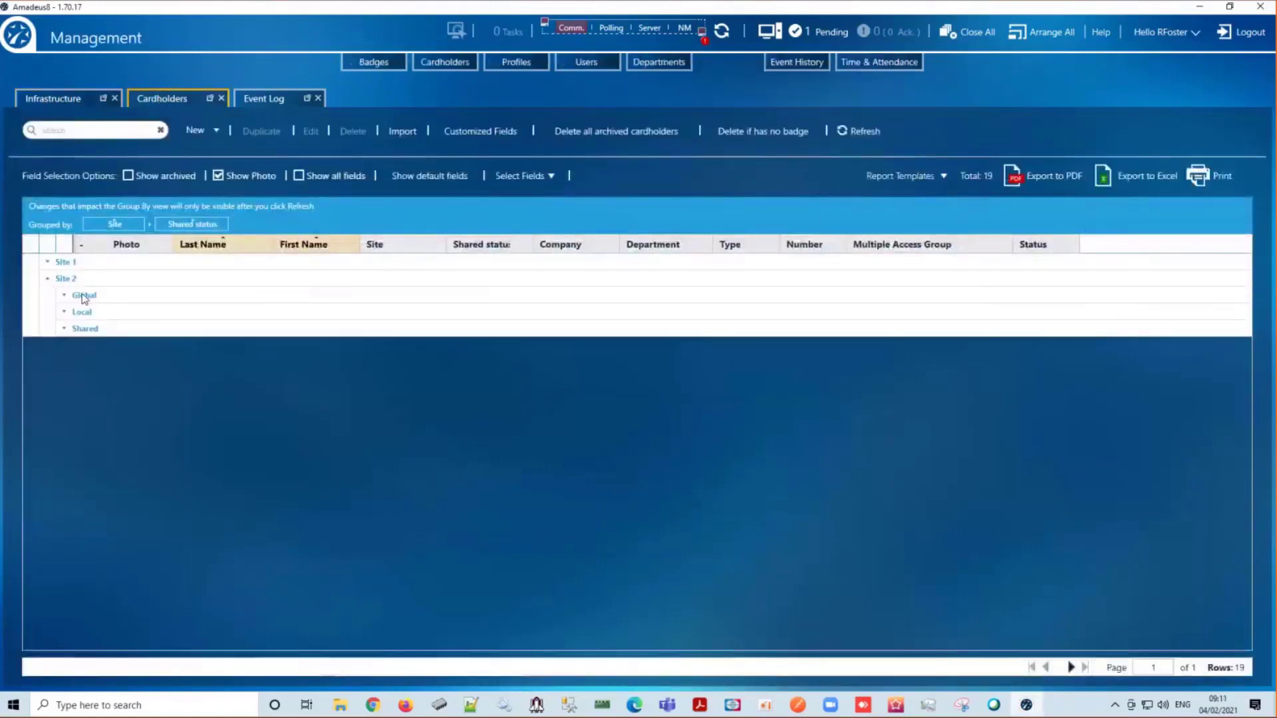
pyautogui.click(47, 263)
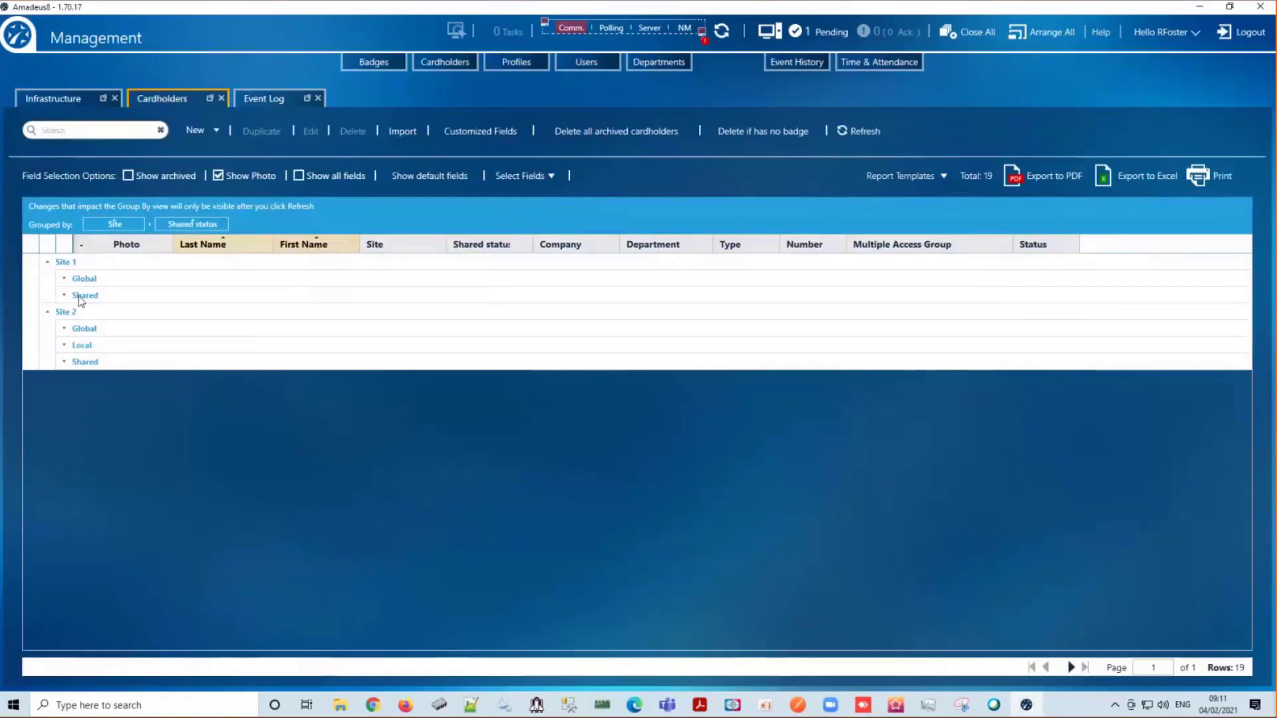
# Open the Site 2 user's event log and look through the Owner and Additional Sites values of the events.
pyautogui.click(263, 100)
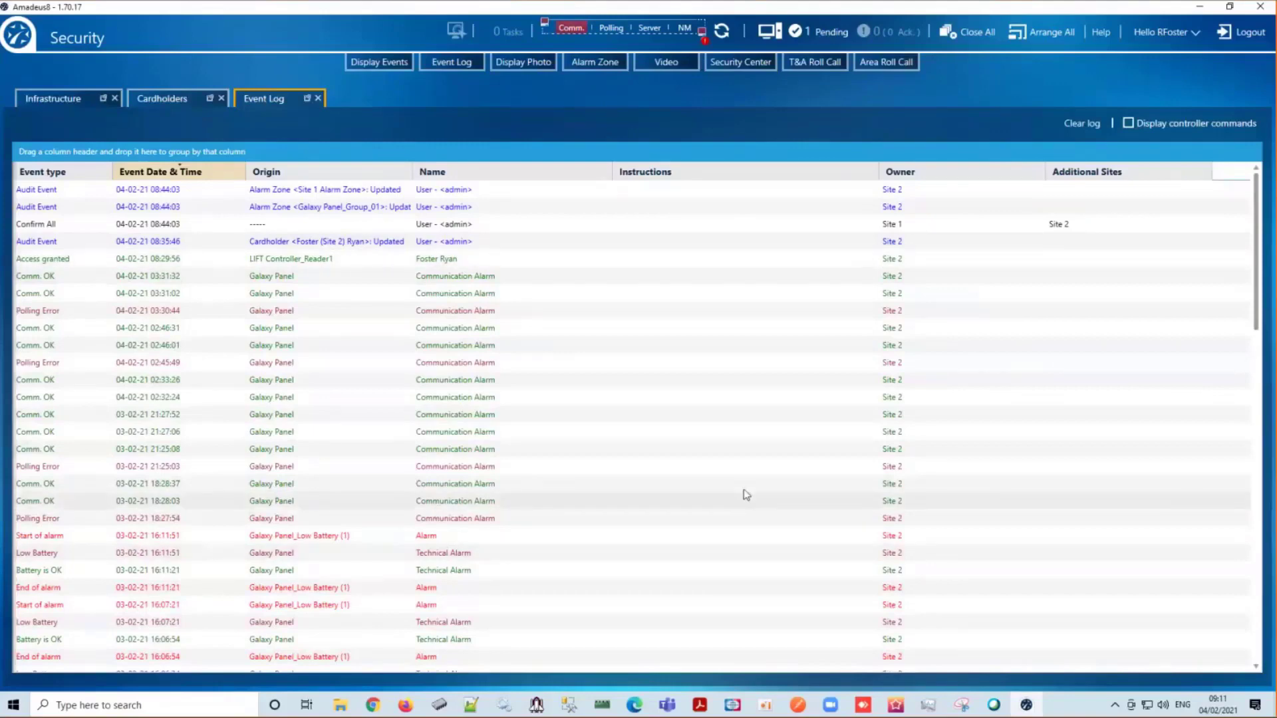
pyautogui.scroll(-7, 506, 505)
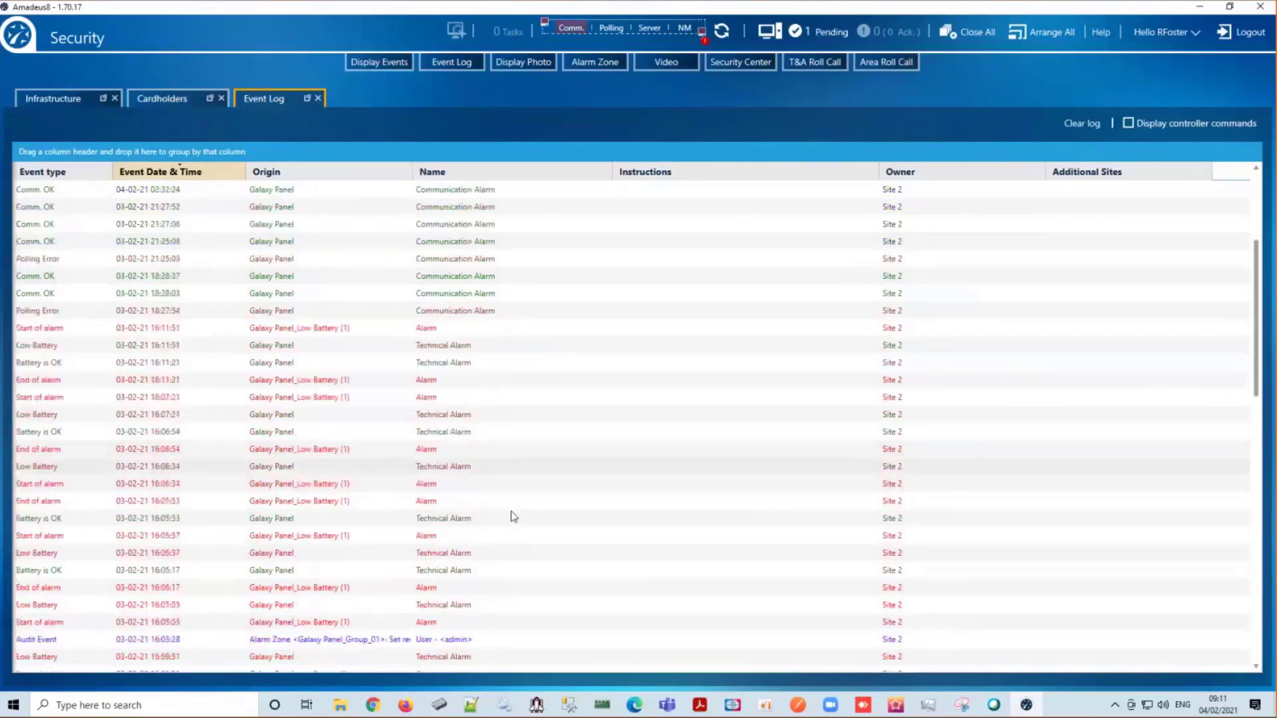
# Review the older events down to the log's end for Super Site and Site 2 ownership, and show the Display Events view.
pyautogui.scroll(-8, 522, 492)
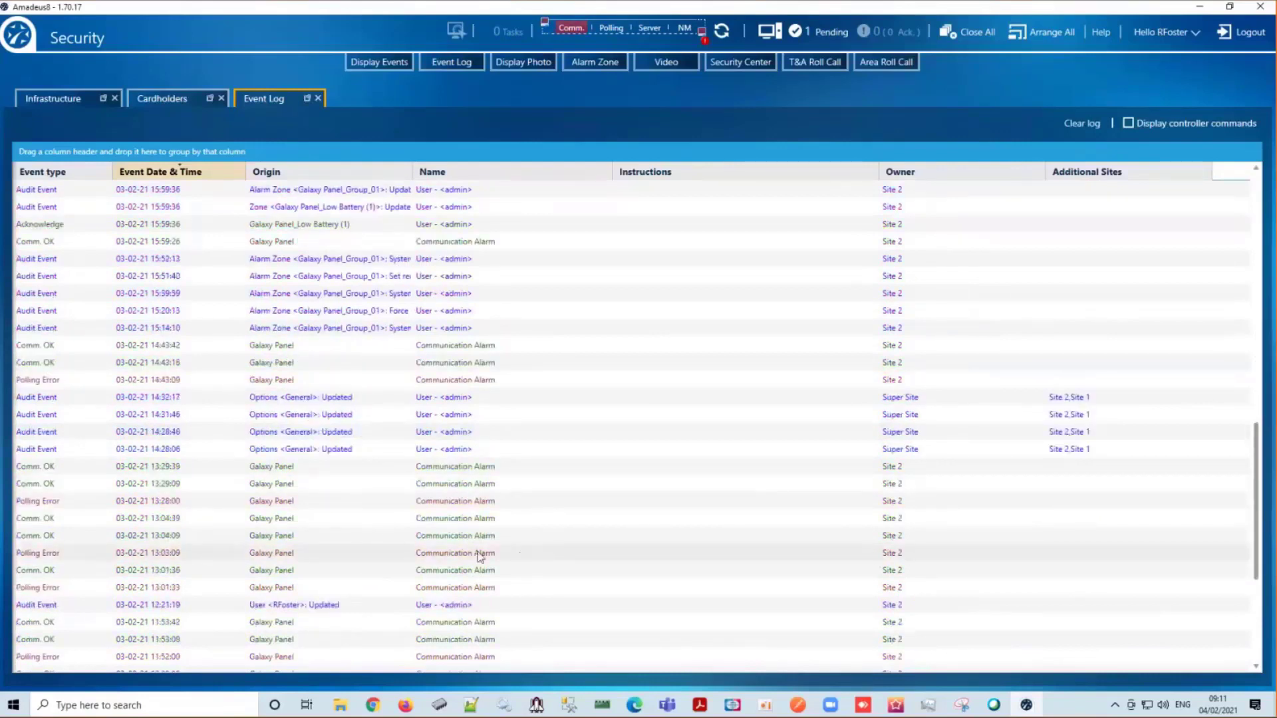
pyautogui.scroll(-4, 392, 563)
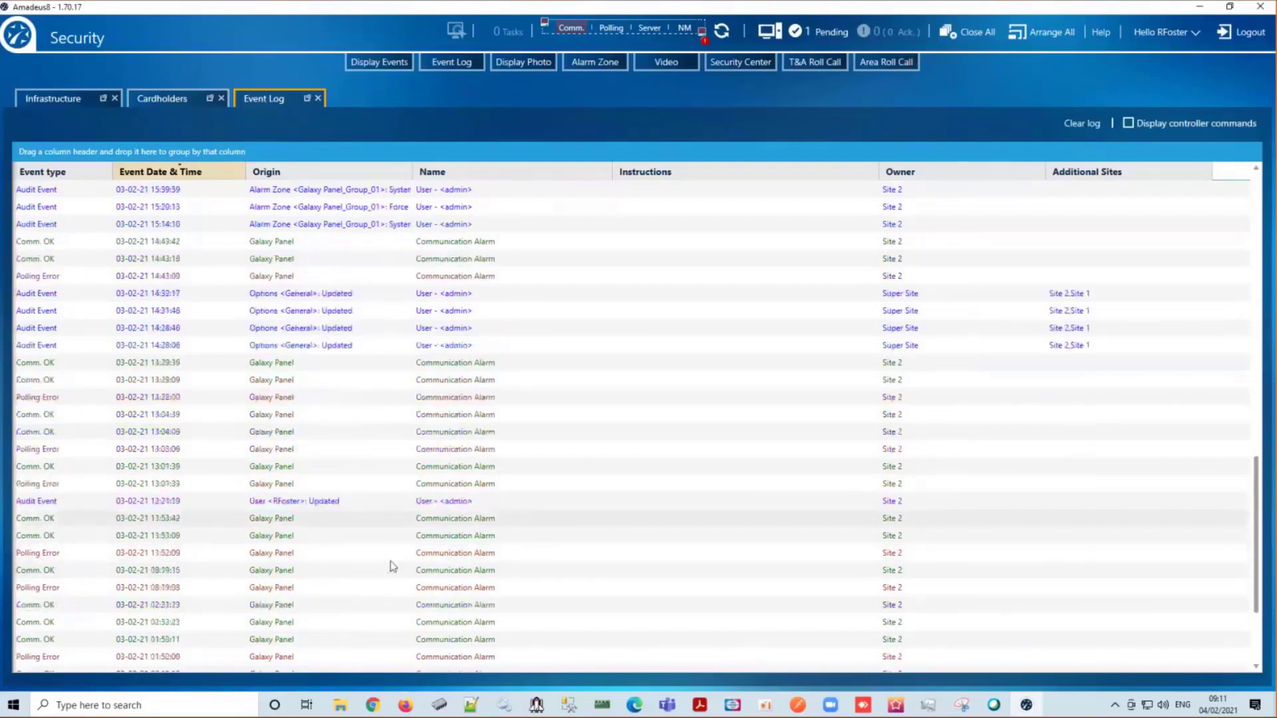
pyautogui.scroll(-1, 393, 564)
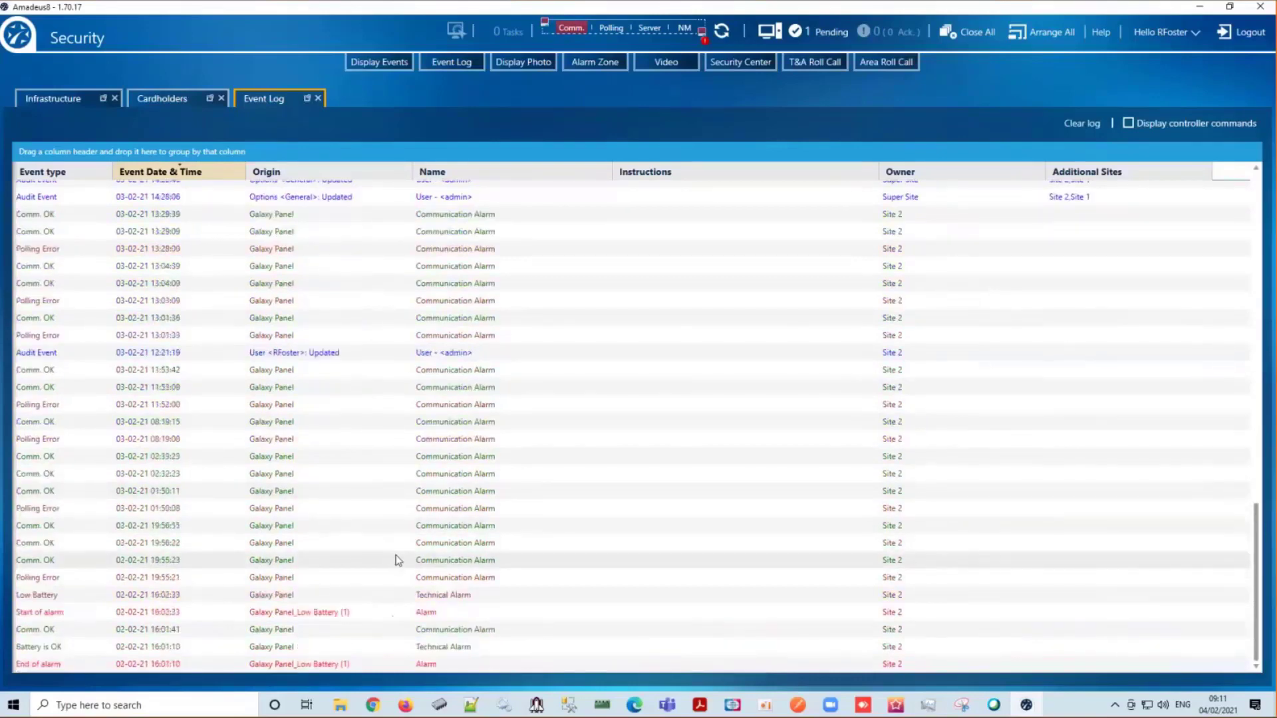
pyautogui.scroll(6, 397, 559)
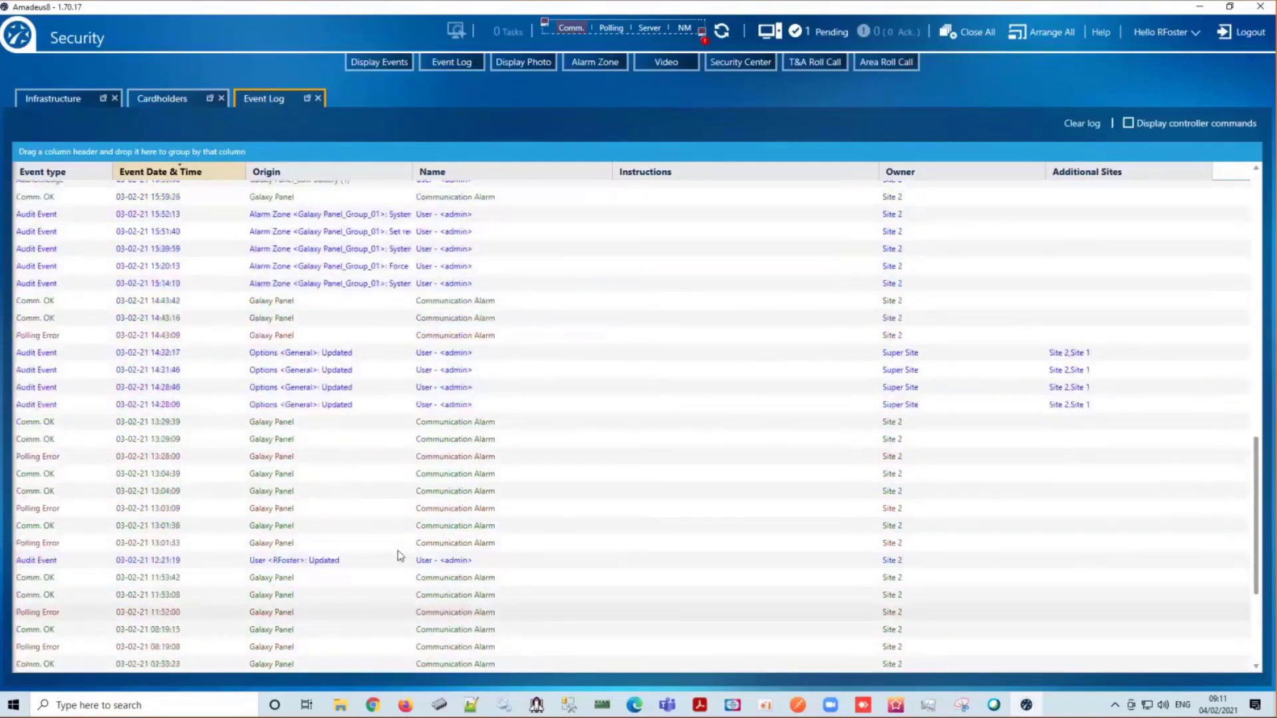
pyautogui.scroll(7, 401, 554)
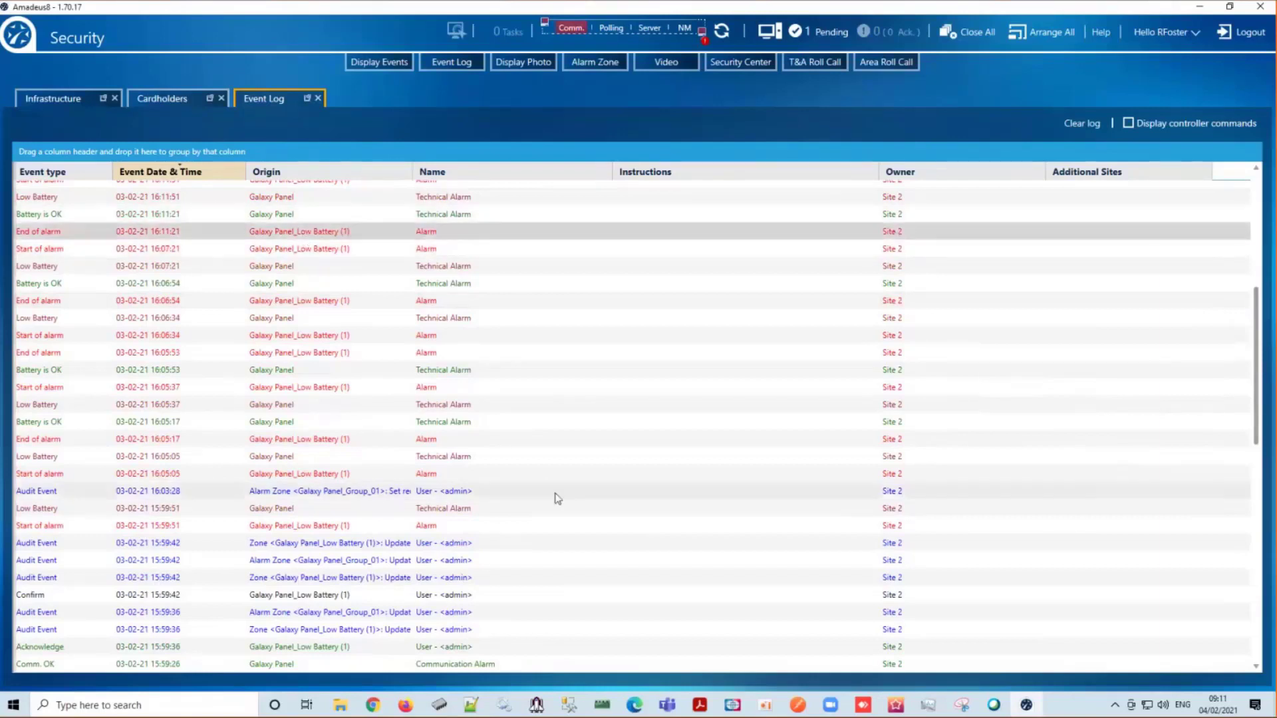
pyautogui.scroll(1, 564, 502)
pyautogui.scroll(6, 564, 502)
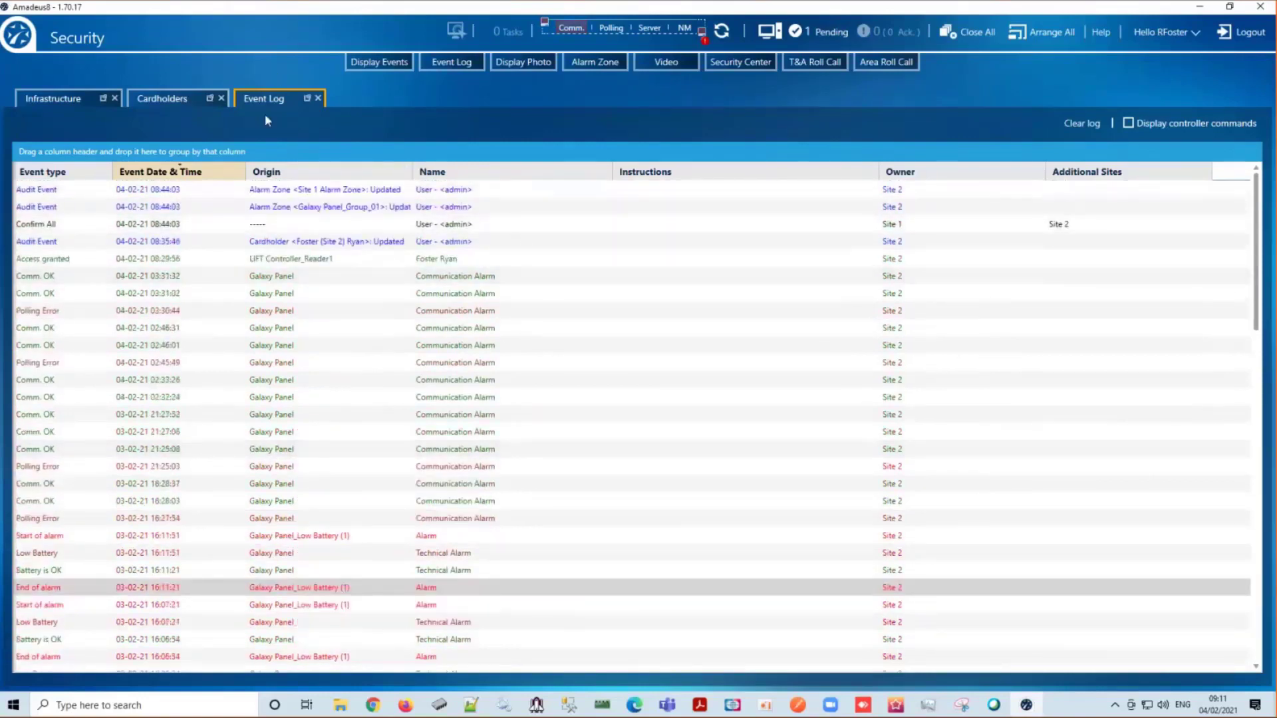
pyautogui.click(383, 71)
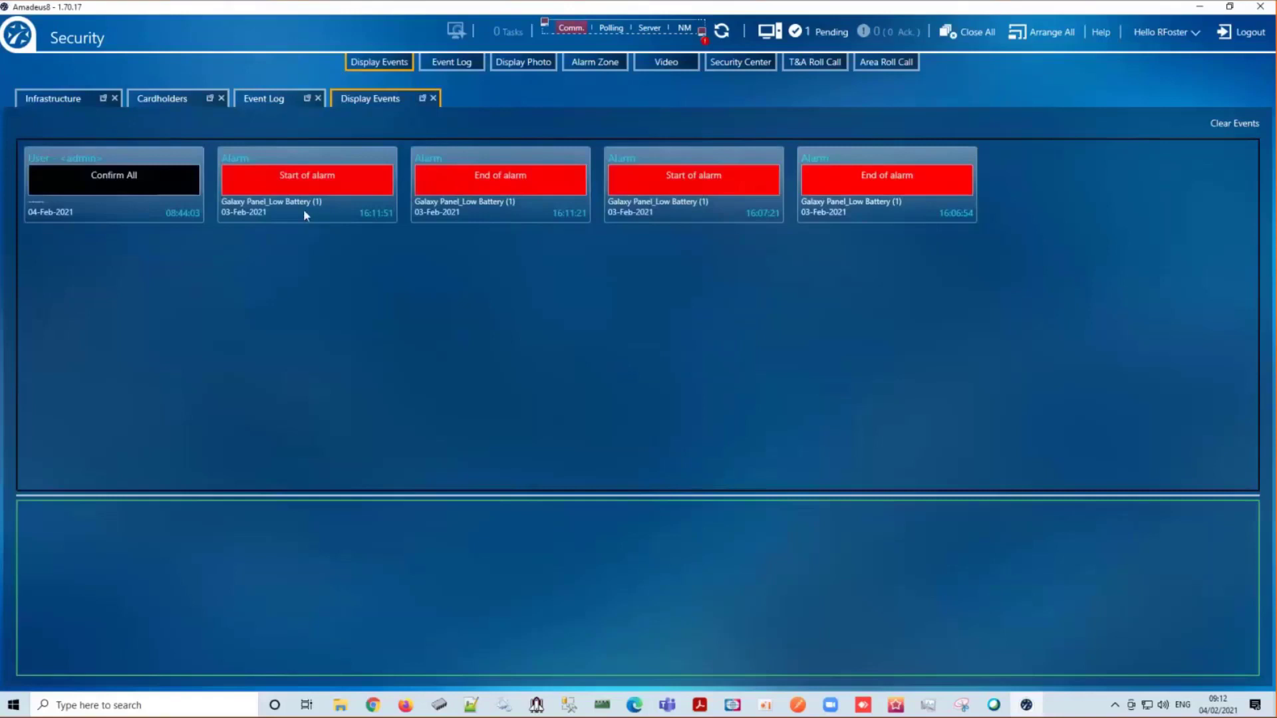
# Open the Site 1 Shared cardholder who belongs to the Visitors access group and expand the record's Badge and Access sections.
pyautogui.click(149, 102)
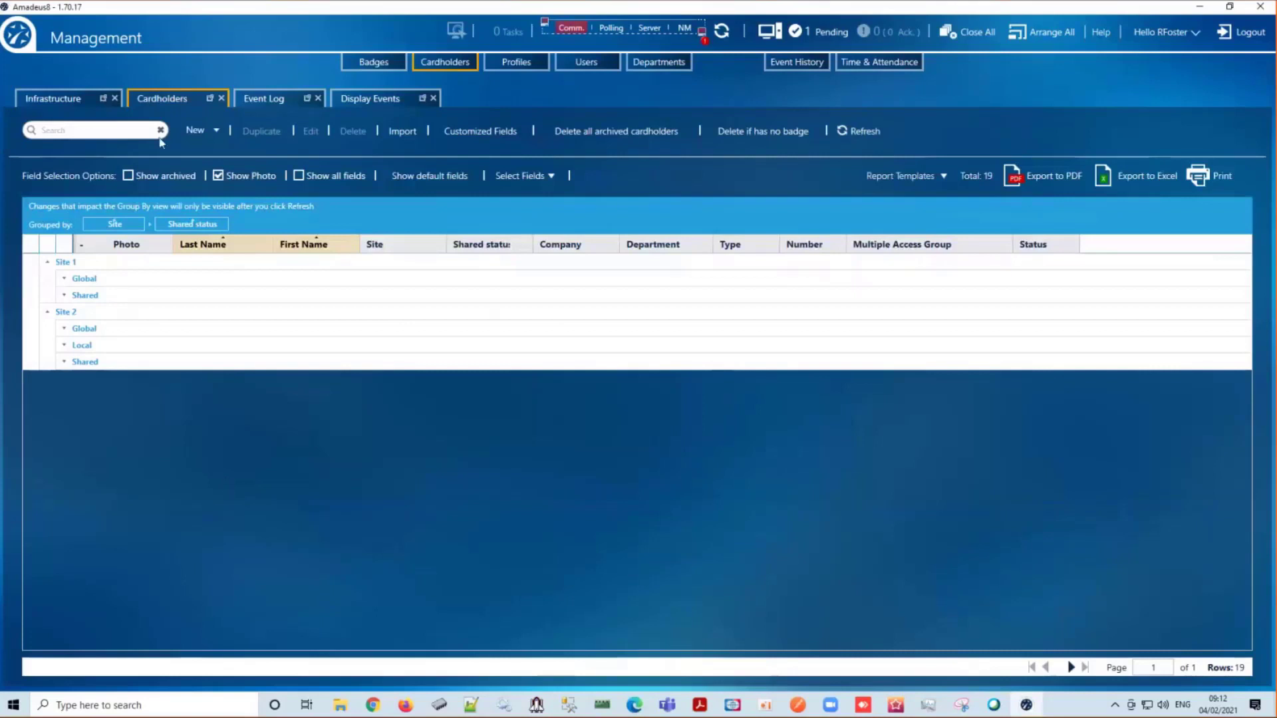
pyautogui.click(71, 296)
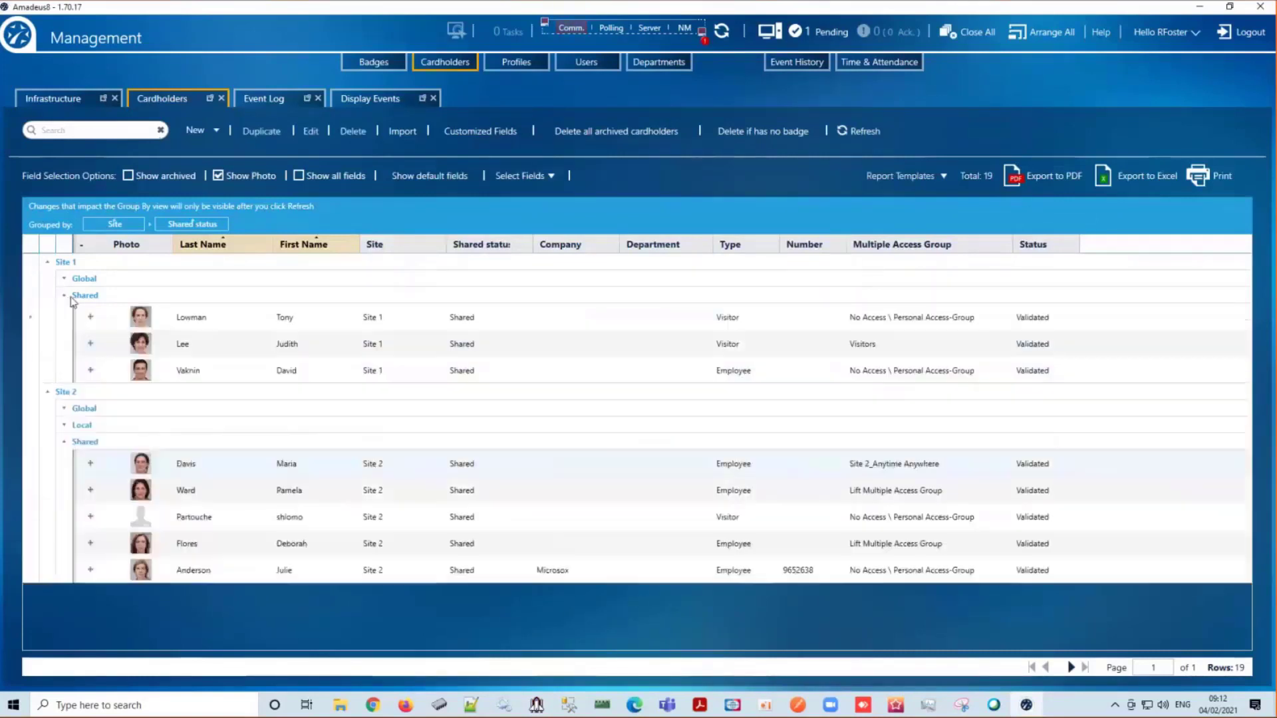
pyautogui.click(202, 351)
pyautogui.doubleClick(202, 351)
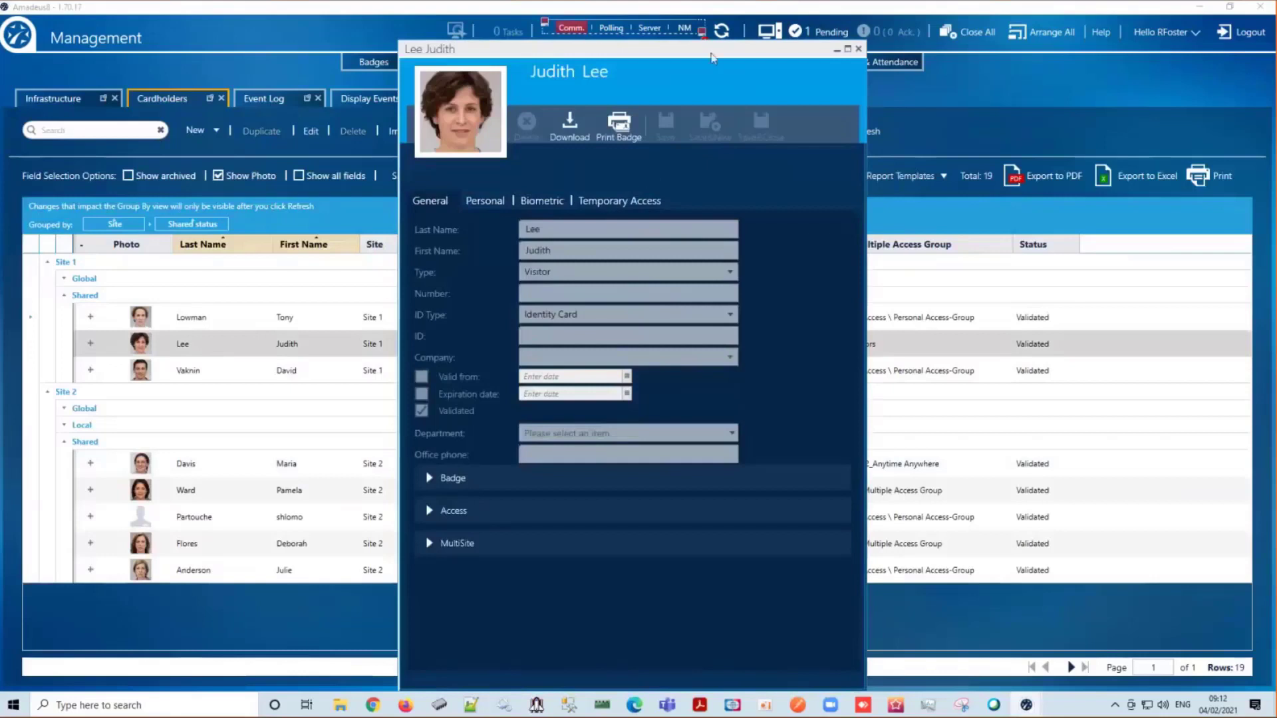
pyautogui.moveTo(697, 50); pyautogui.dragTo(691, 78)
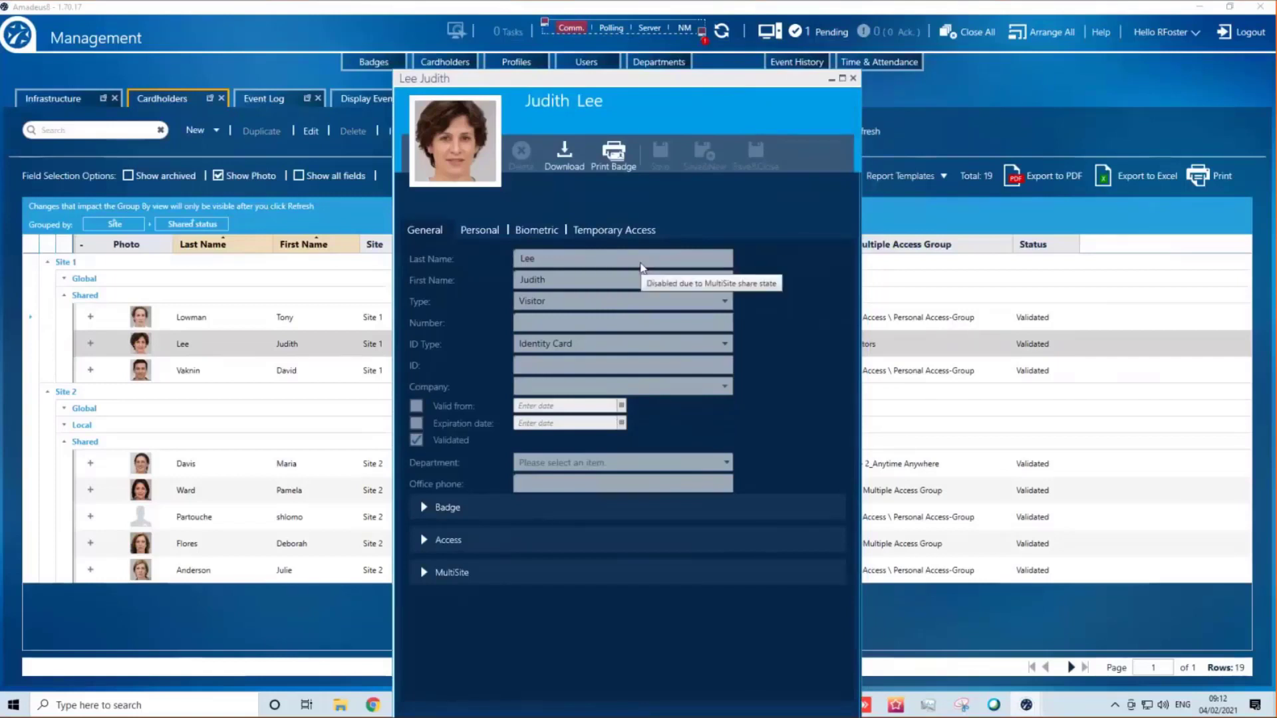
pyautogui.click(425, 513)
pyautogui.click(425, 608)
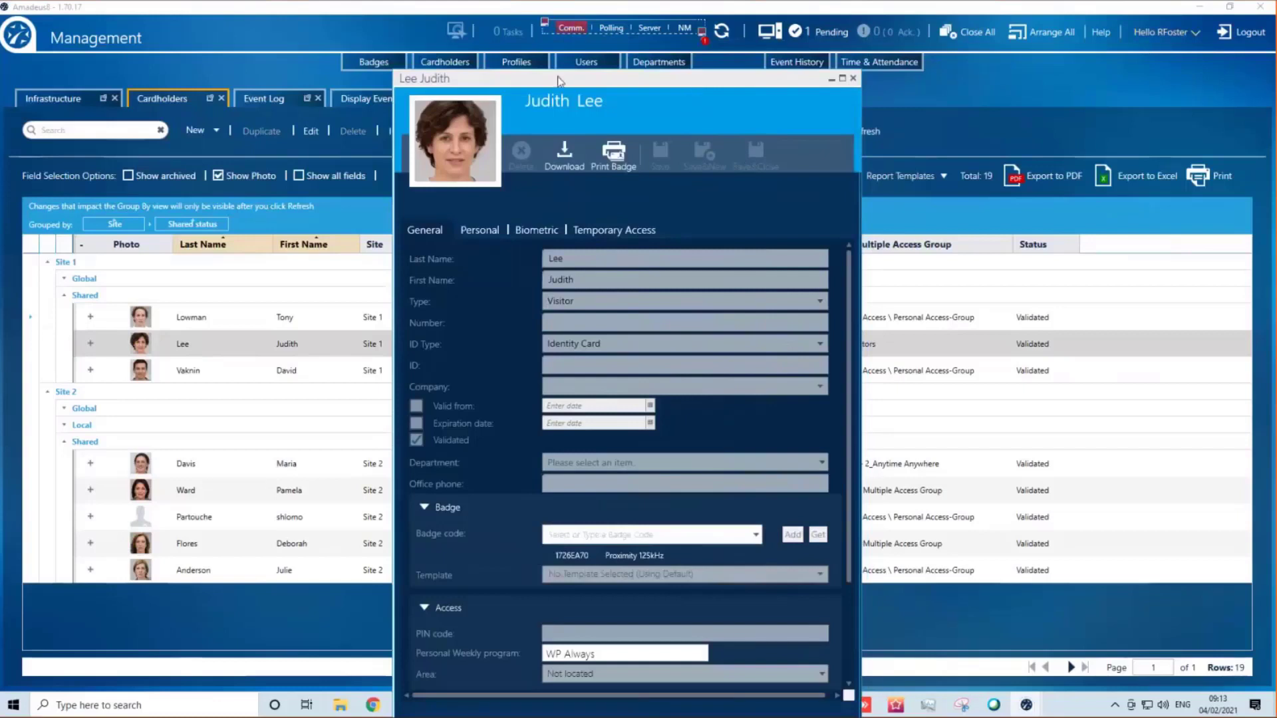
# Check the shared cardholder's Temporary Access options and the General access settings for editable fields, and close the record.
pyautogui.click(599, 233)
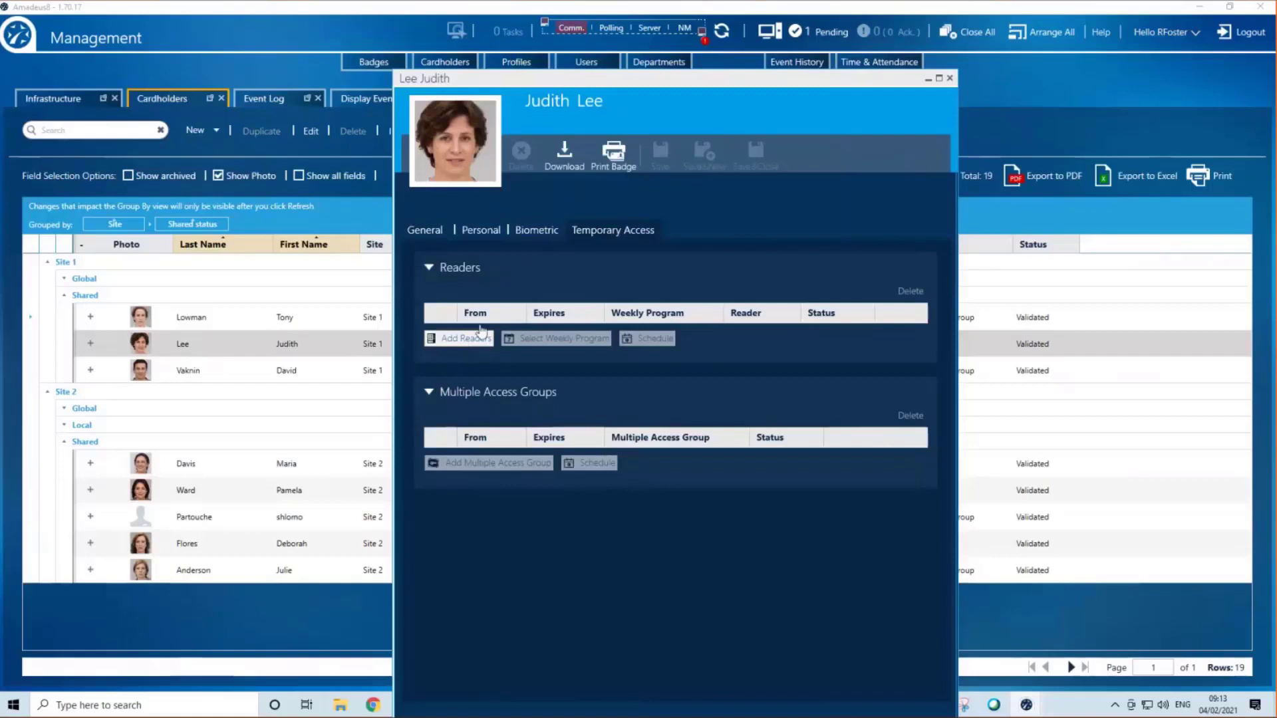
pyautogui.click(420, 231)
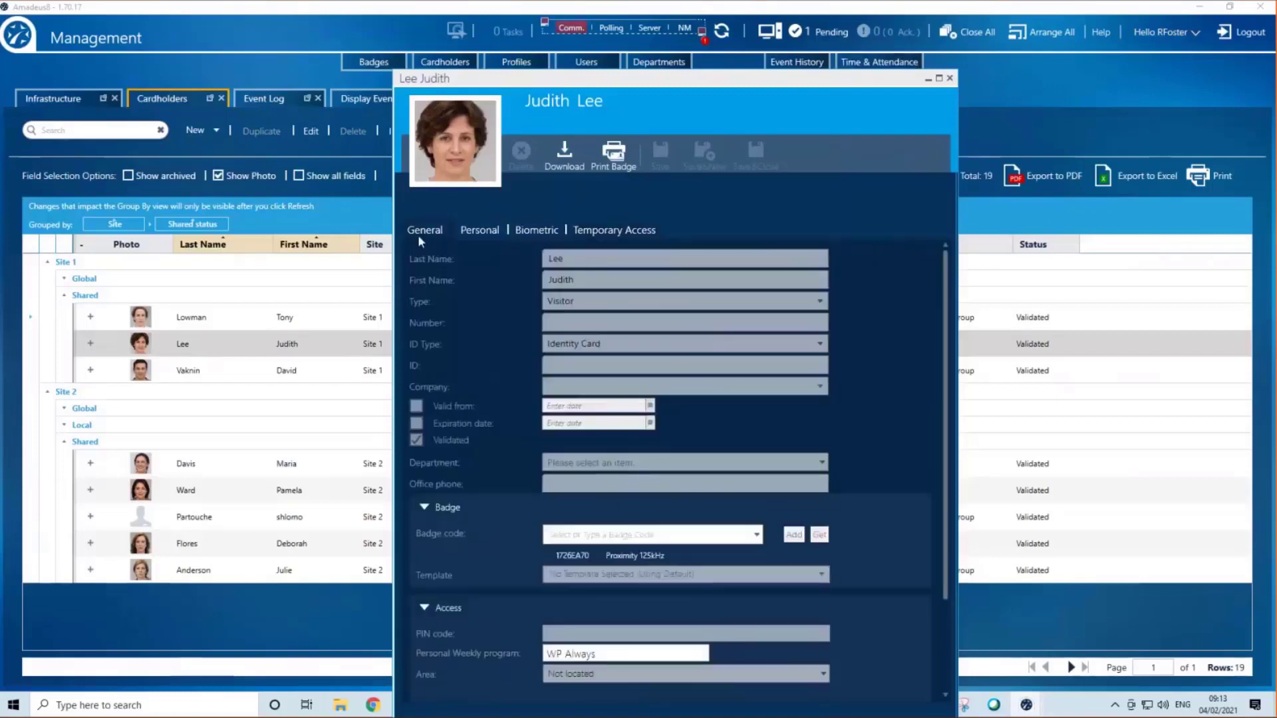
pyautogui.scroll(-3, 506, 665)
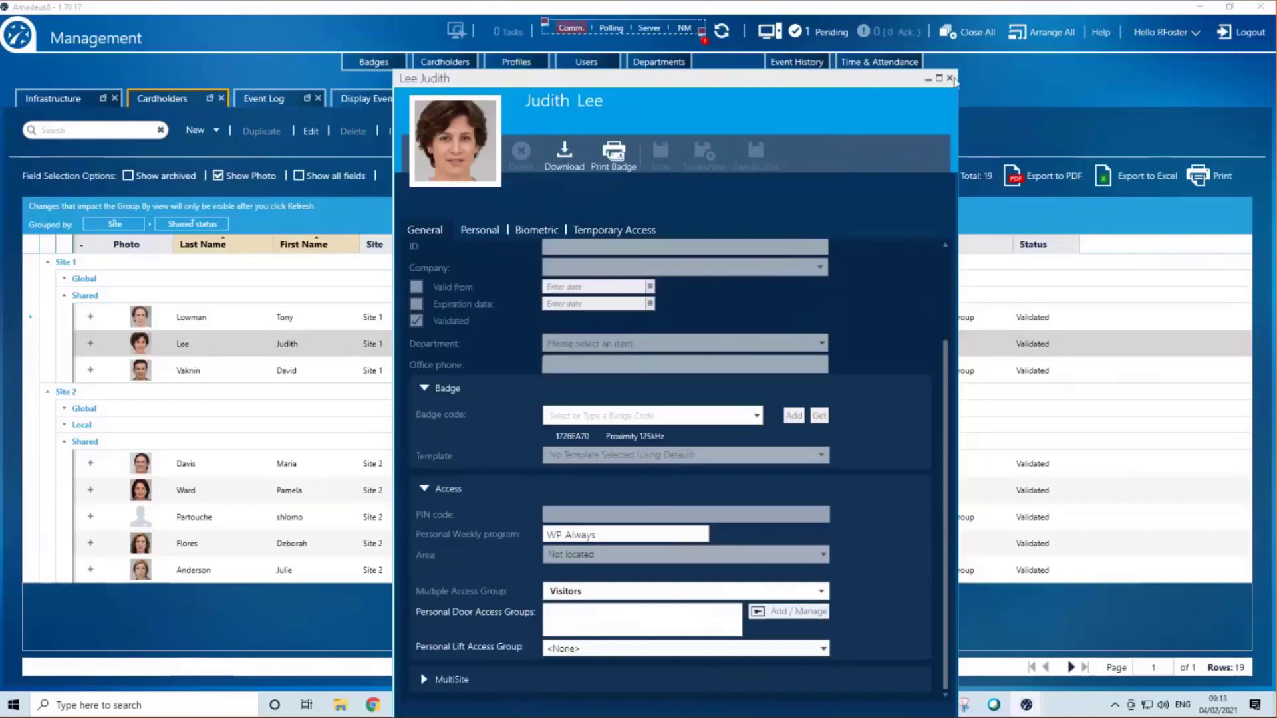
pyautogui.click(951, 78)
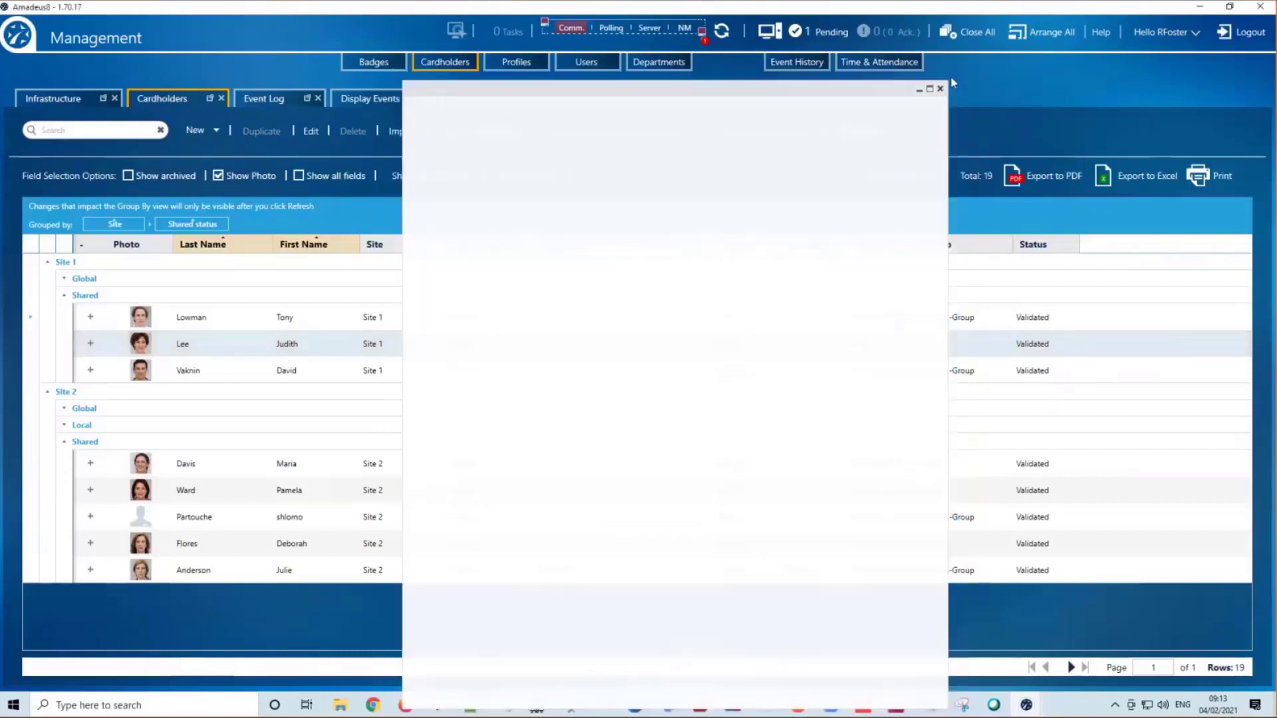